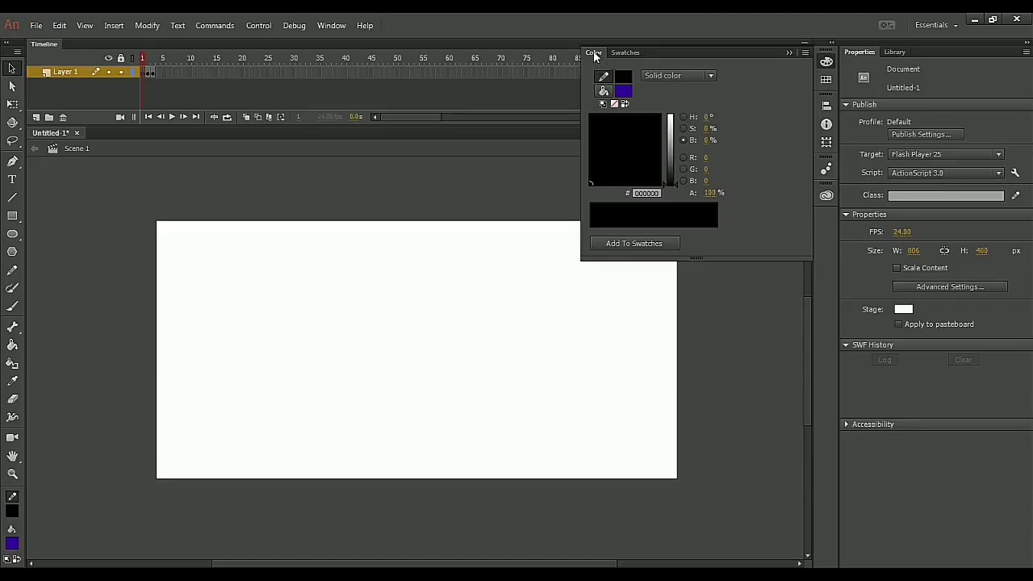
Step: Separate the Color panel from the Swatches panel and float it on its own over the stage
drag(594, 55, 377, 237)
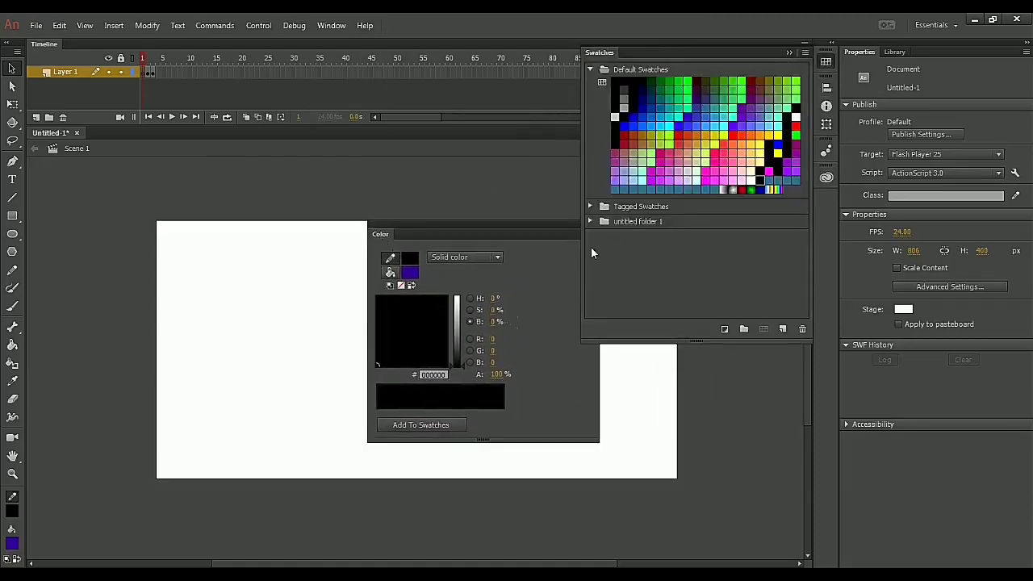
drag(601, 55, 472, 179)
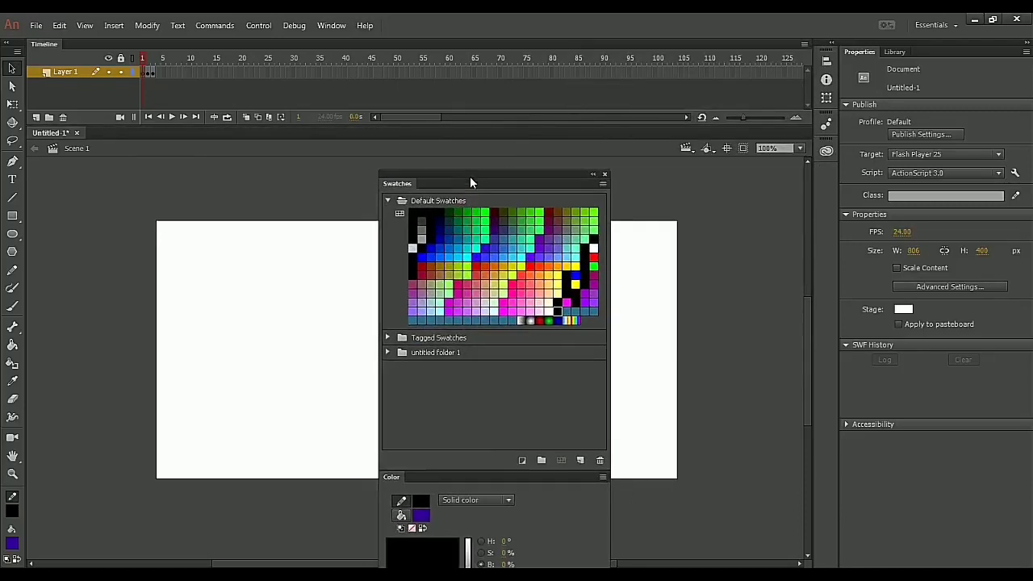
click(387, 198)
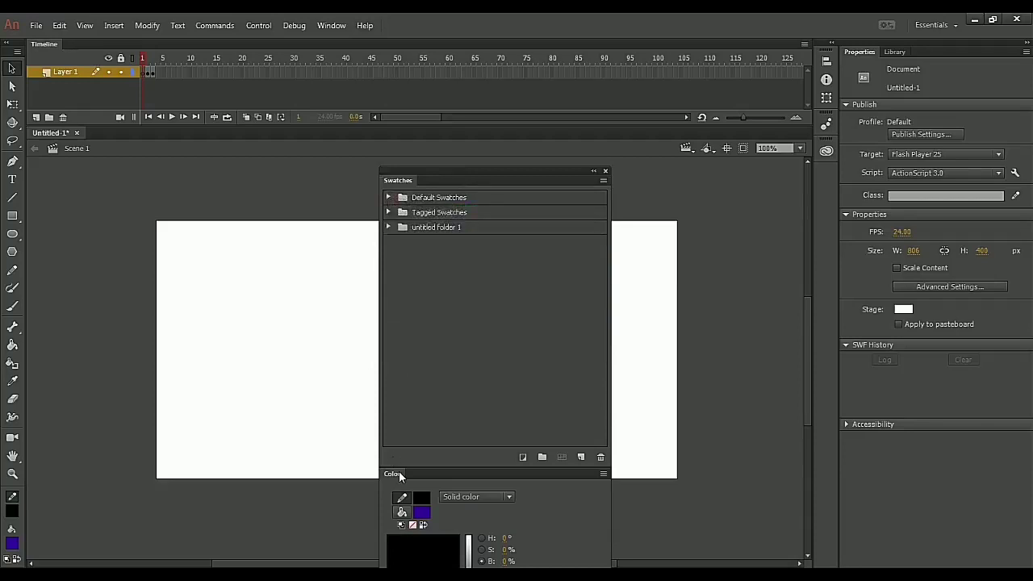
drag(400, 475, 457, 248)
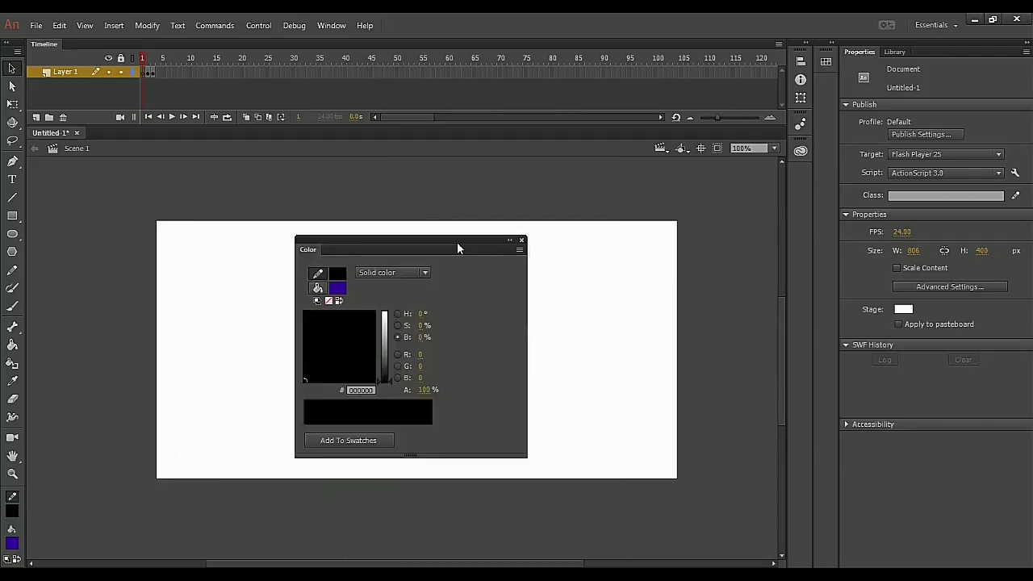
Step: Set the fill color to the bright green swatch 99FF33
click(337, 288)
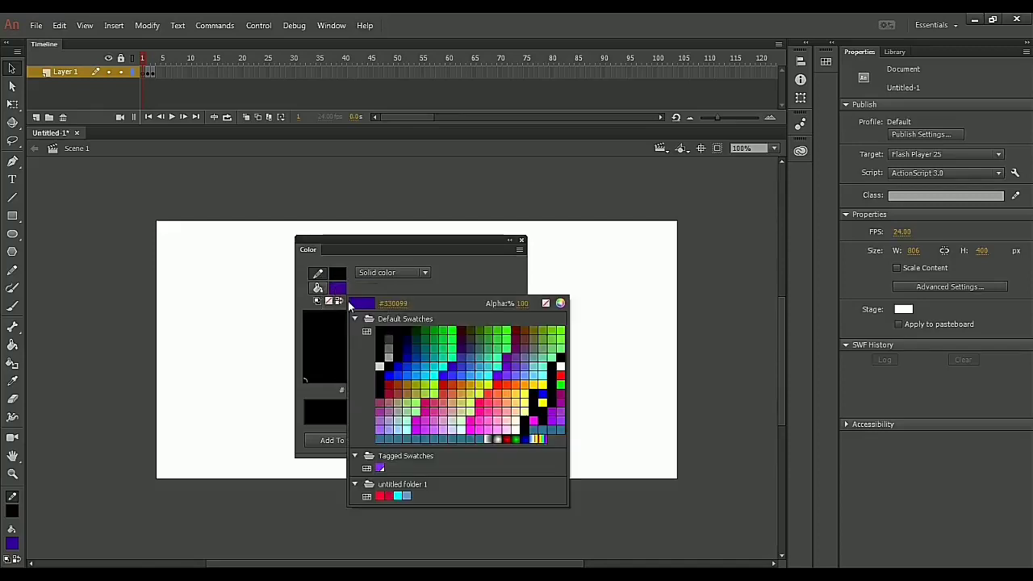
click(439, 391)
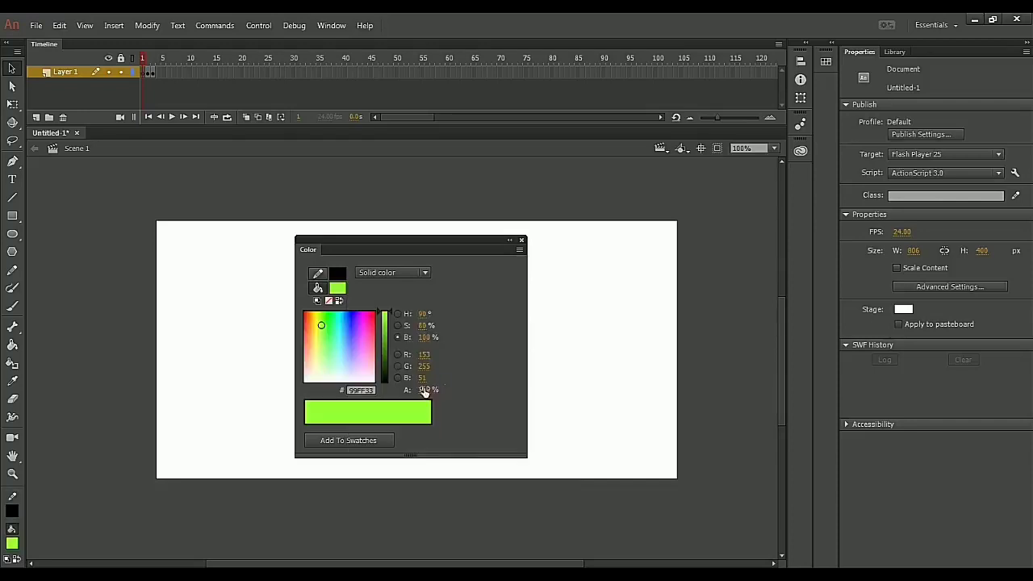
Step: Try the fill type None, look over the other fill types, and return the fill to Solid color
click(399, 272)
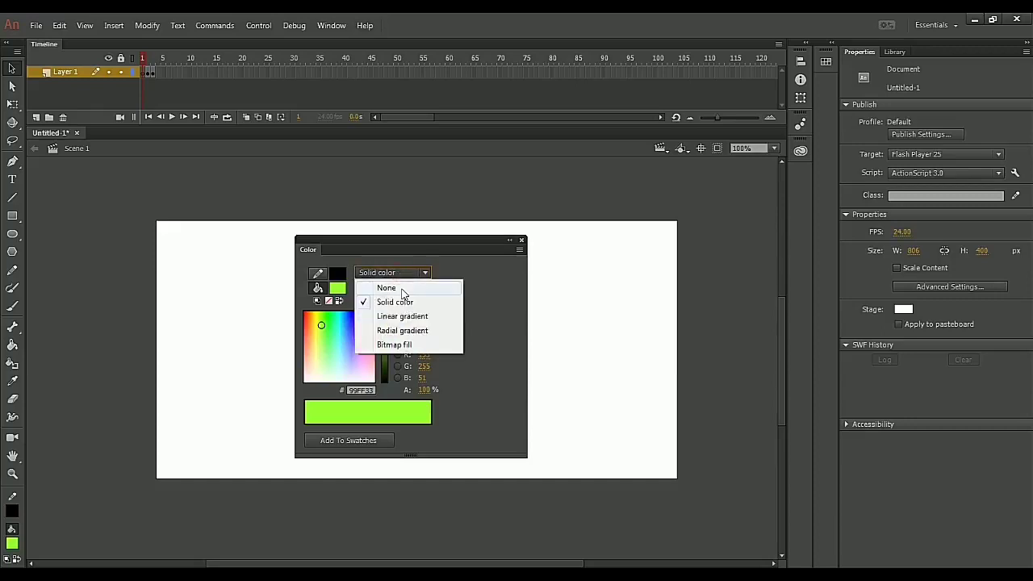
click(402, 289)
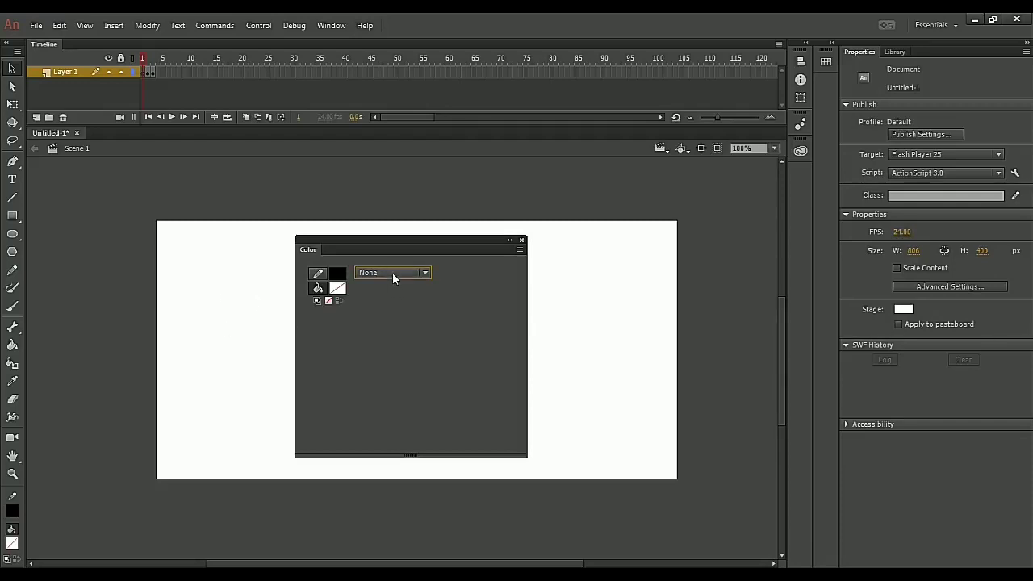
click(396, 272)
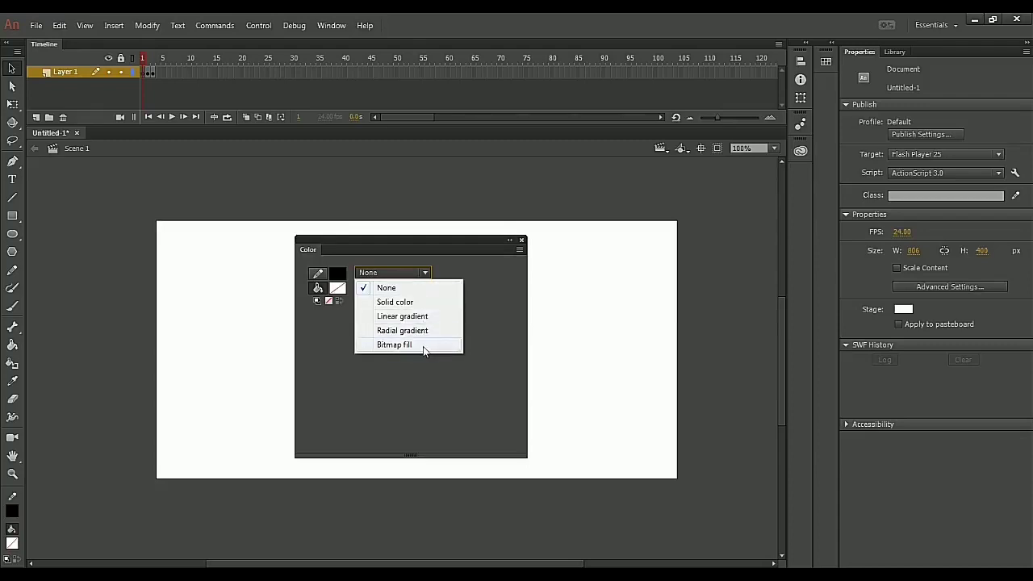
click(543, 314)
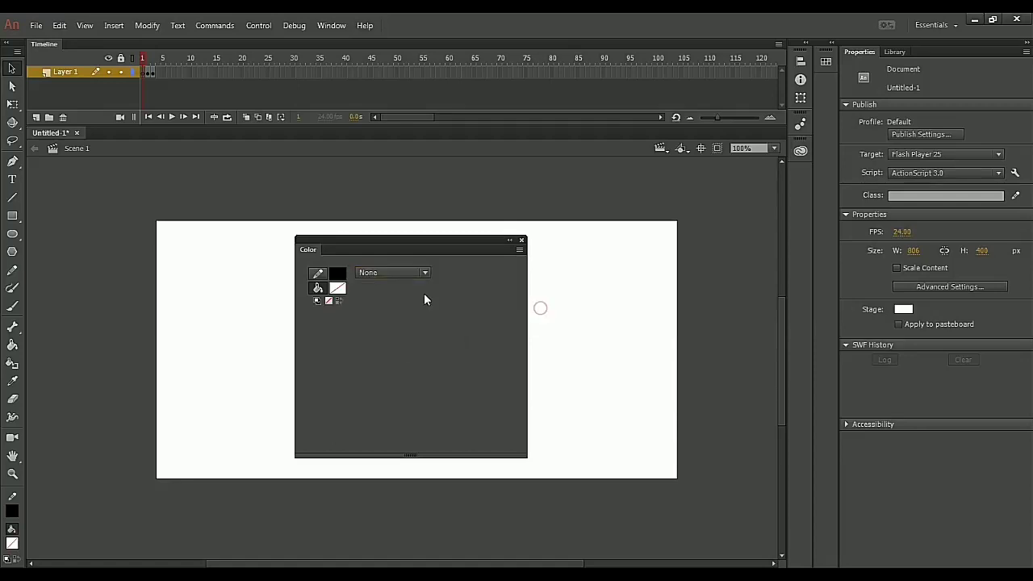
click(420, 272)
click(394, 302)
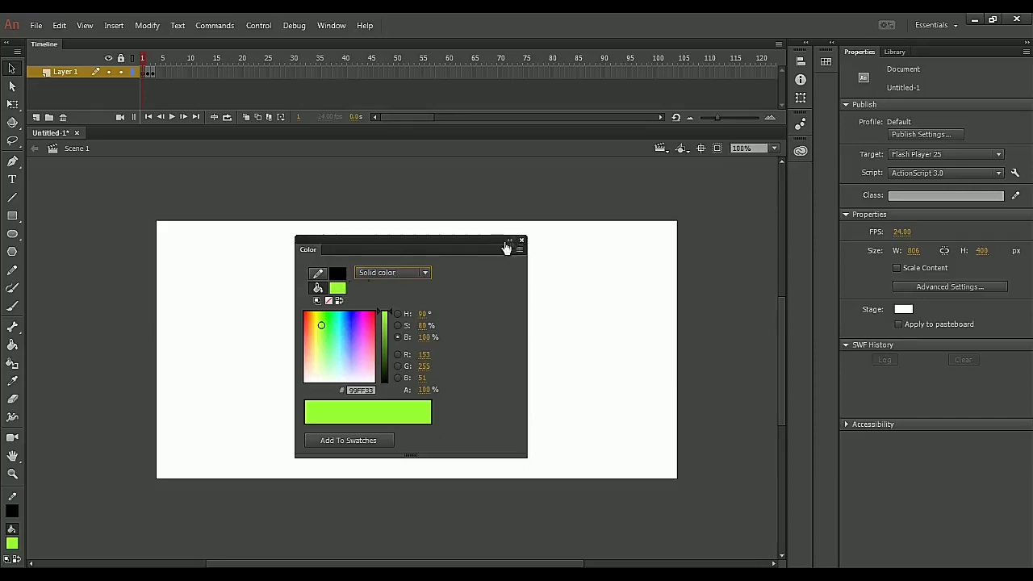
Step: Move the Color panel off the stage and go to frame 2 with the four-column table
drag(486, 241, 891, 235)
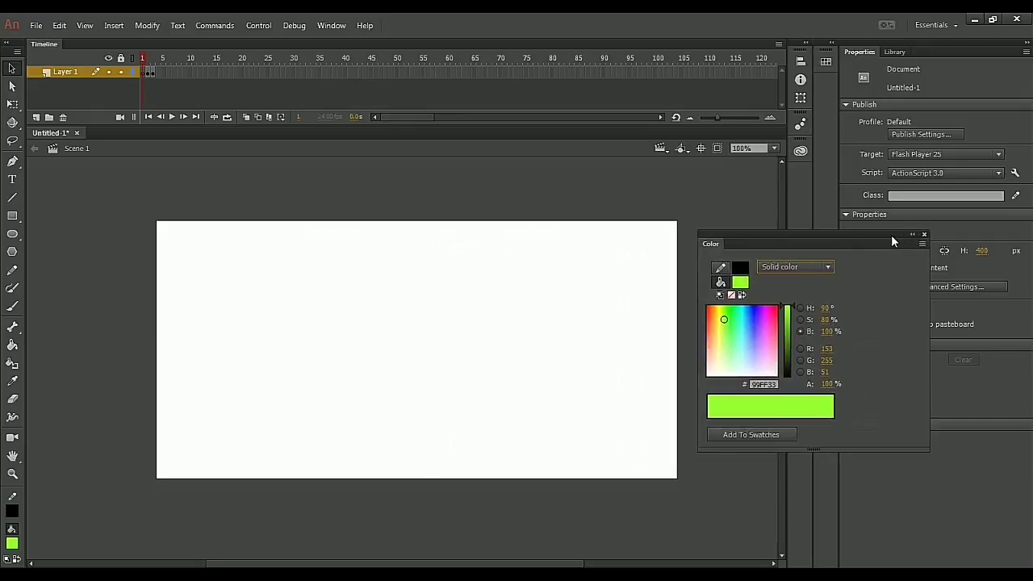
click(147, 73)
click(269, 202)
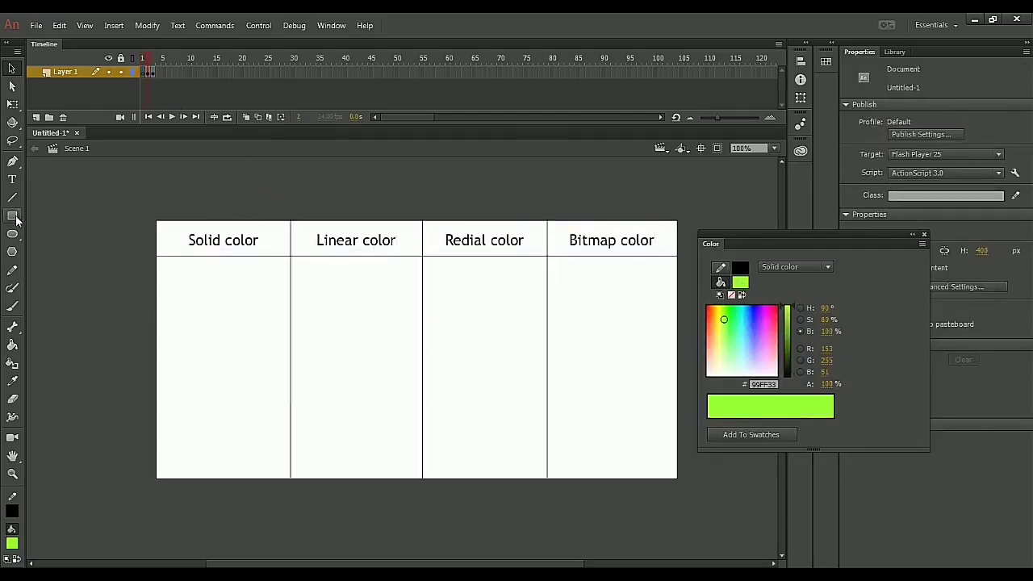
Step: Draw a square with the green solid fill in the Solid color column
drag(14, 220, 61, 215)
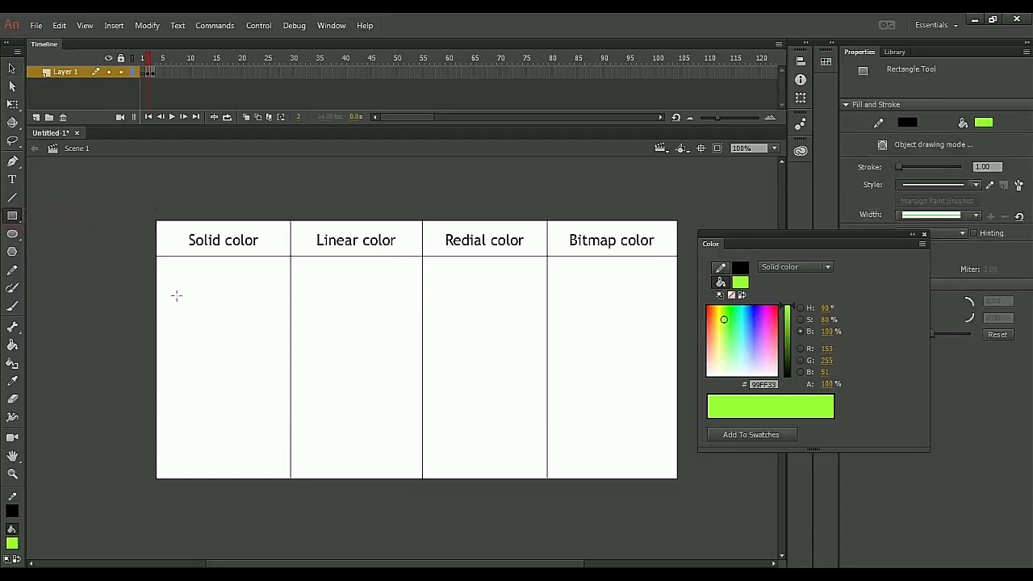
drag(177, 286, 236, 384)
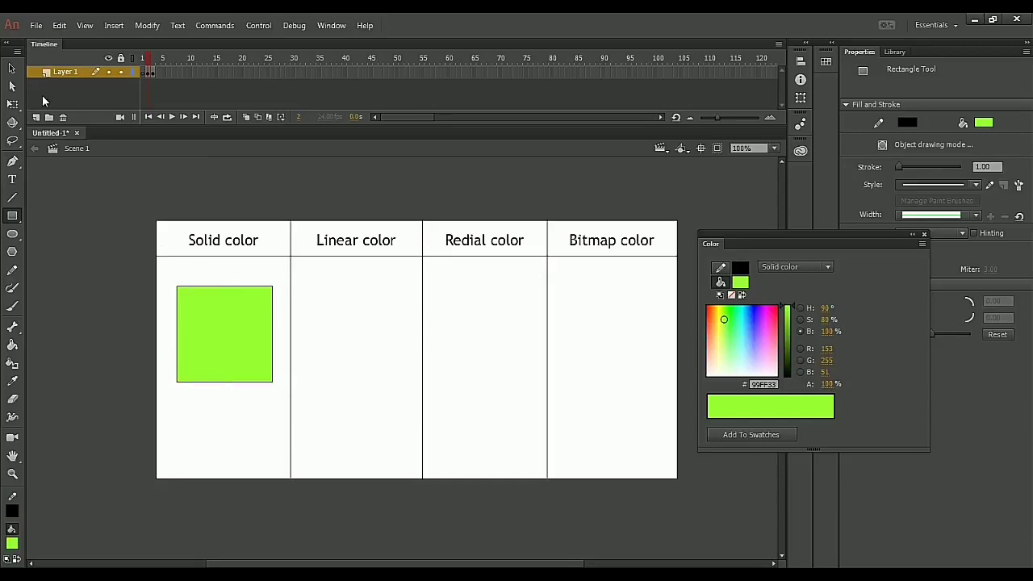
click(12, 68)
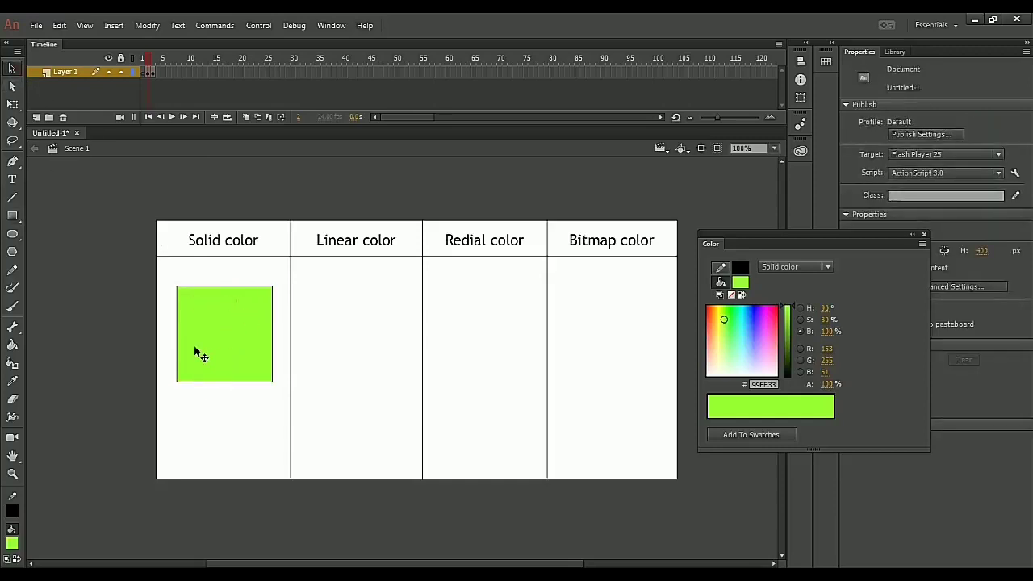
Step: Set the fill type to Linear gradient and remove the middle pink stop, leaving a black-to-dark-red gradient
click(785, 267)
click(794, 312)
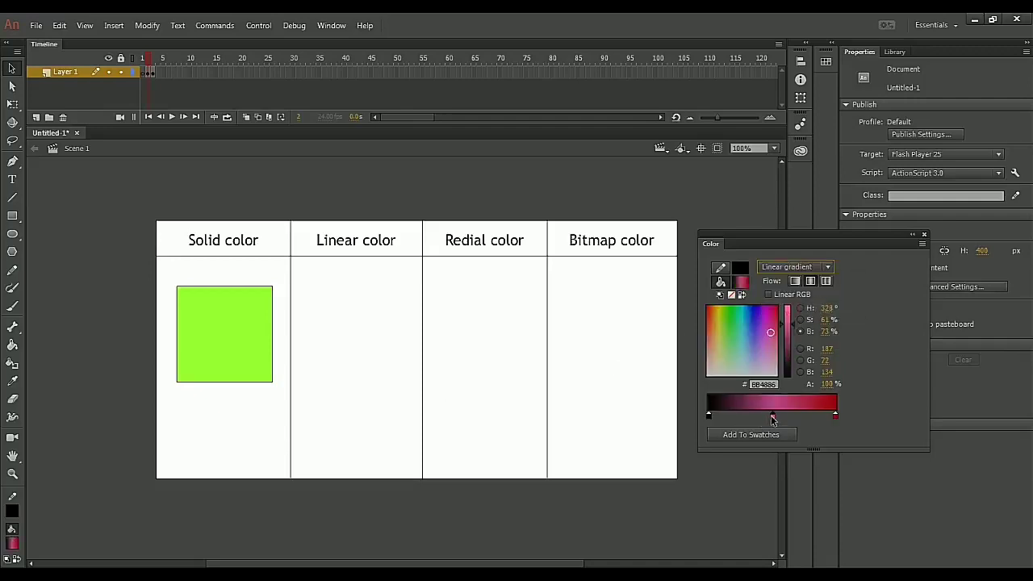
drag(775, 426, 822, 431)
Step: Draw a gradient-filled square about 145 px wide in the Linear color column and shift it slightly toward the column's center
click(12, 216)
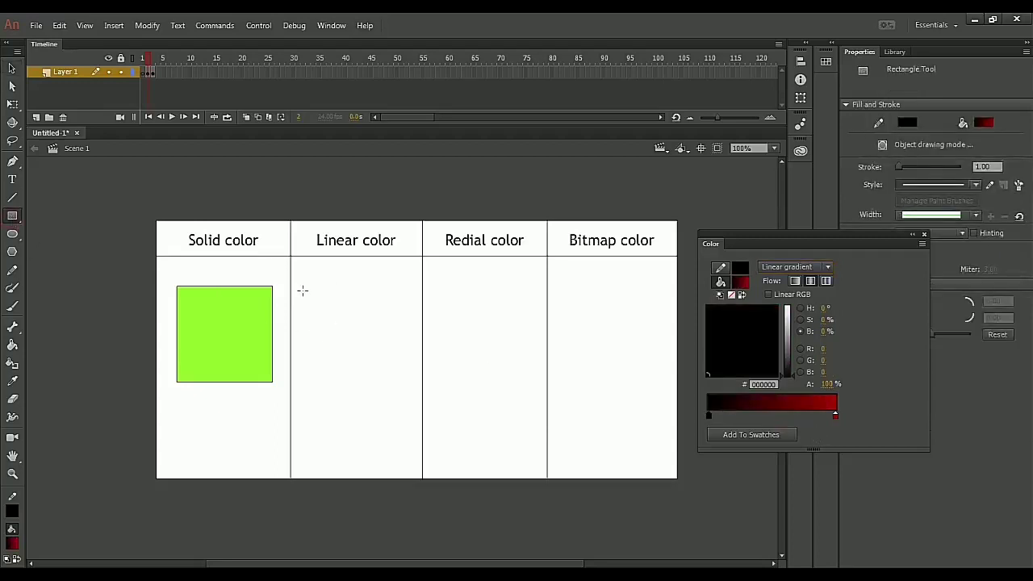
drag(301, 288, 394, 383)
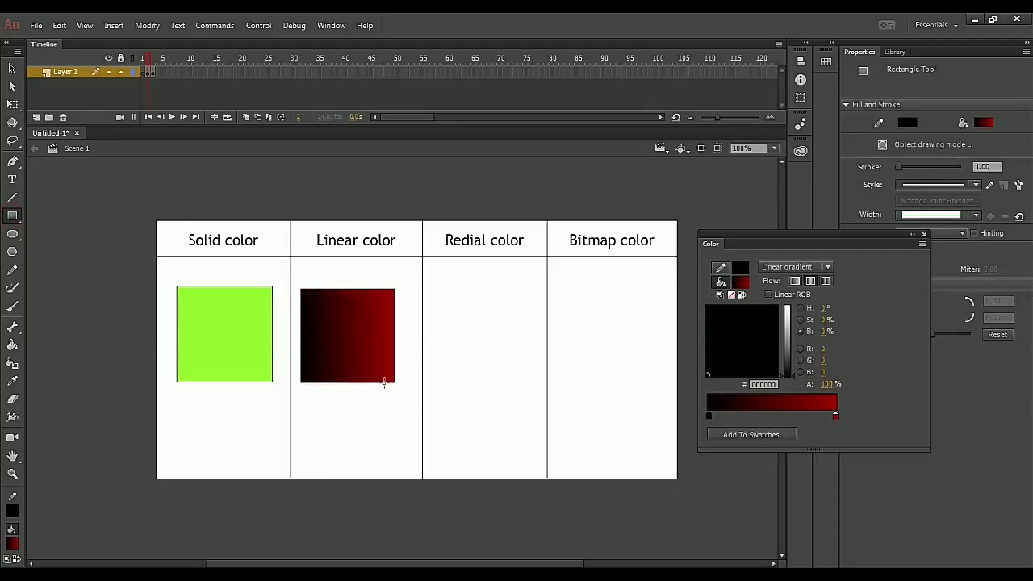
key(v)
click(363, 334)
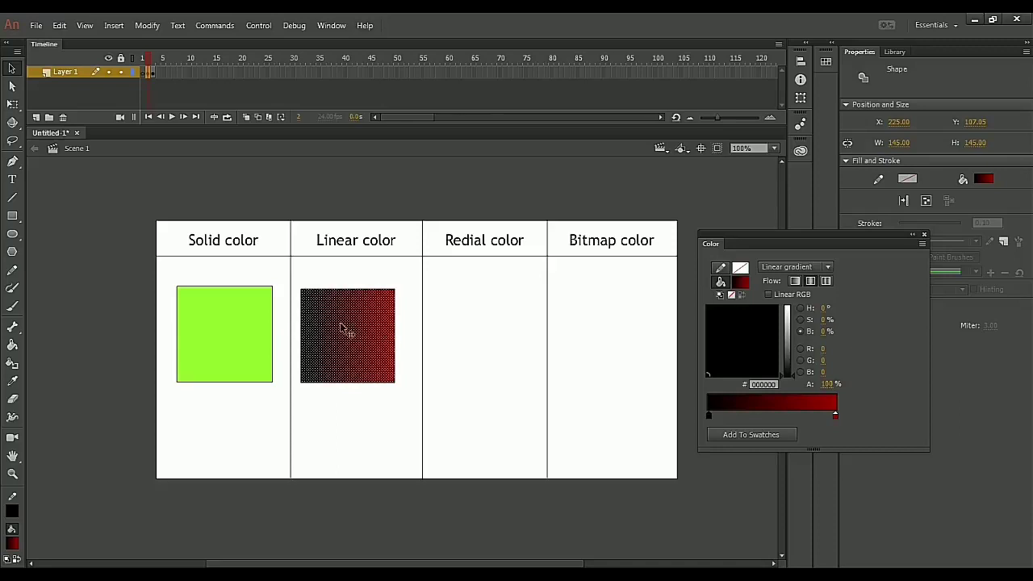
click(406, 331)
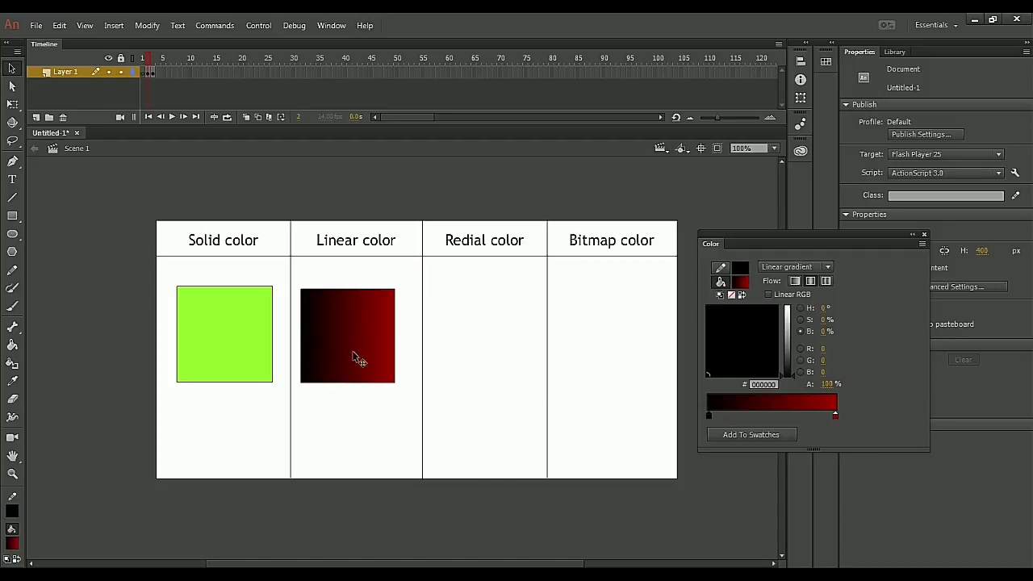
drag(342, 313, 347, 311)
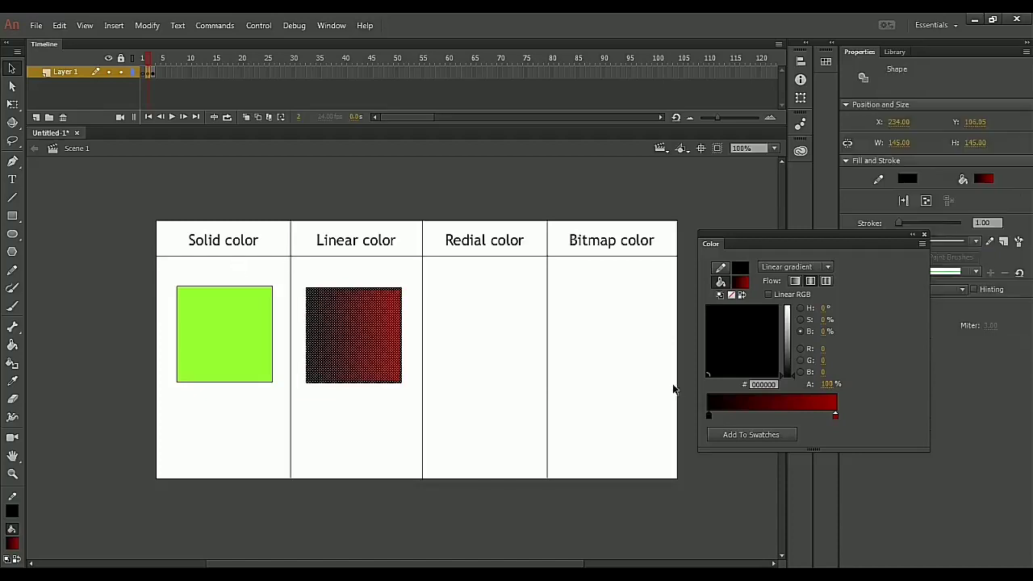
click(516, 349)
Step: Set the fill type to Radial gradient
click(795, 267)
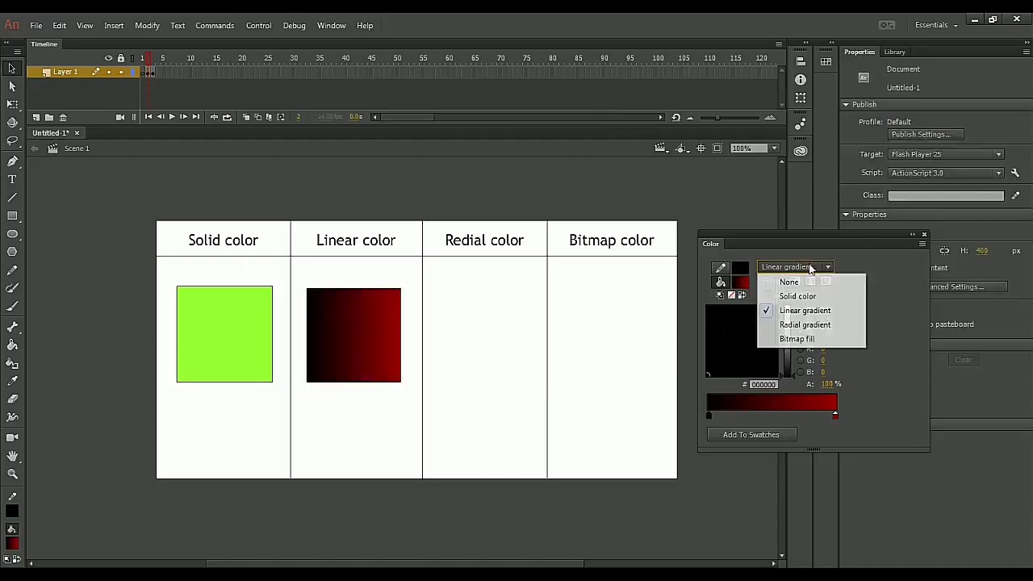
click(804, 327)
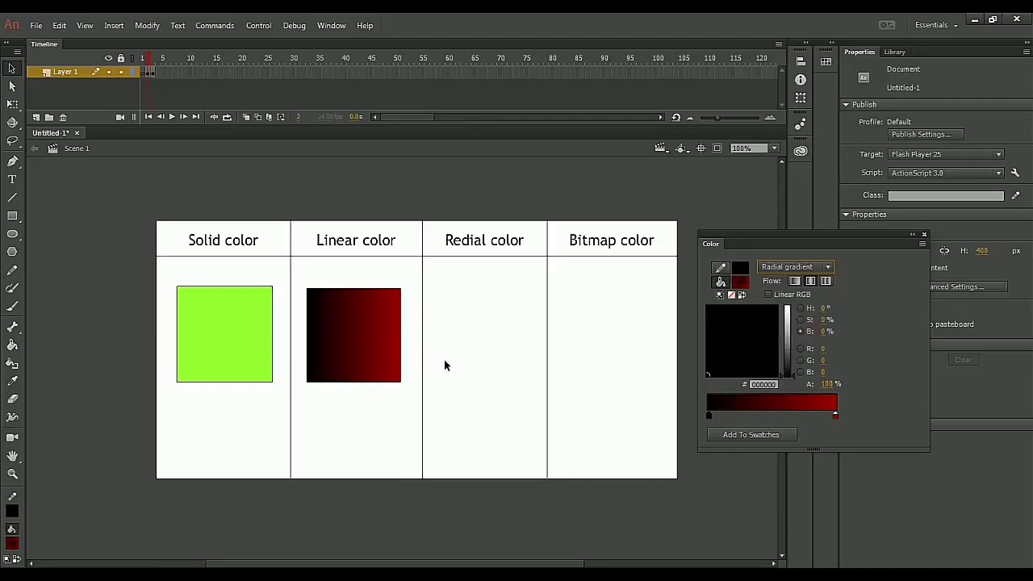
click(12, 216)
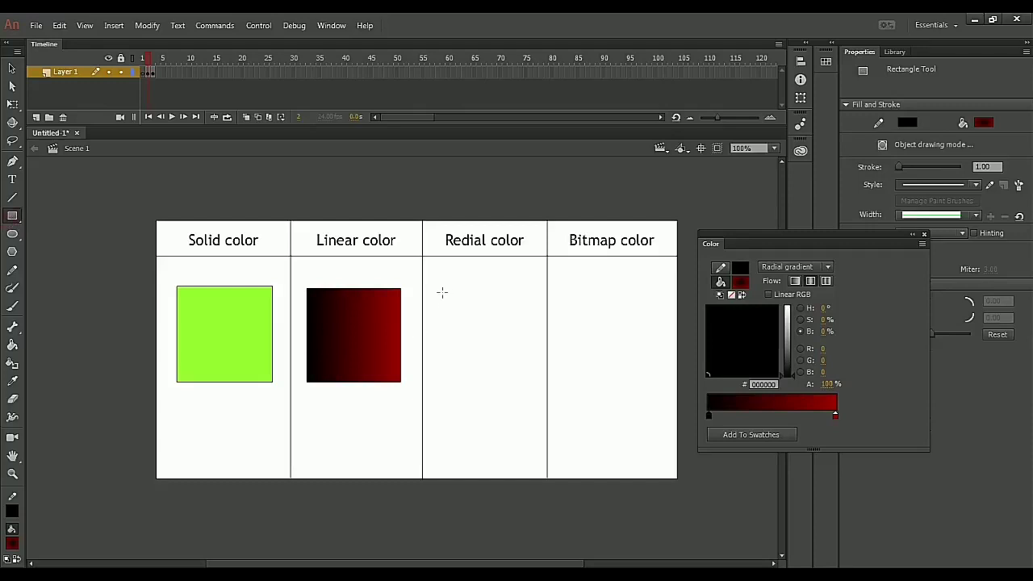
drag(436, 292, 524, 378)
key(ctrl+z)
Step: Draw a circle with the black-to-red radial gradient fill in the Redial color column
click(13, 233)
drag(439, 287, 502, 390)
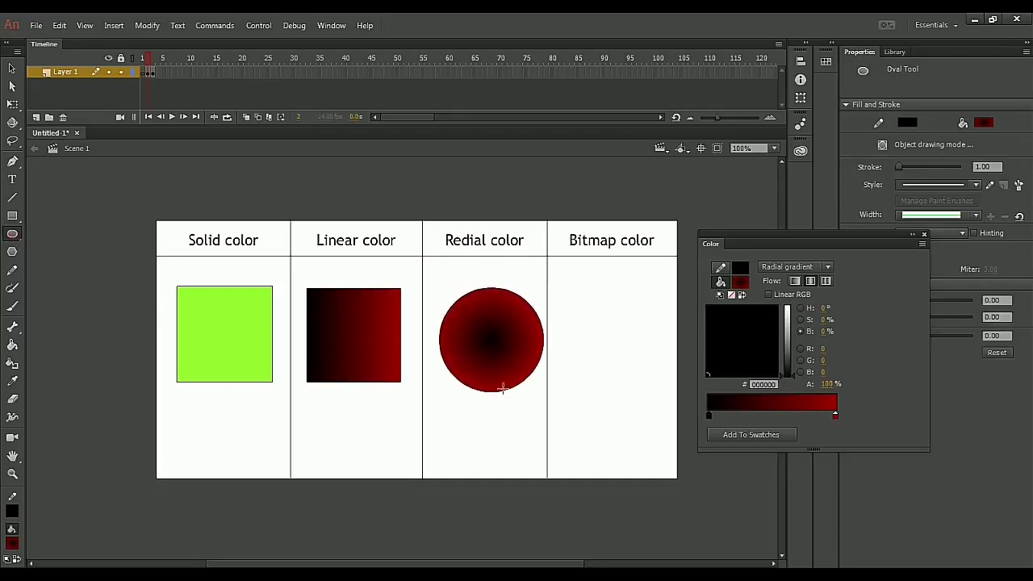
click(12, 68)
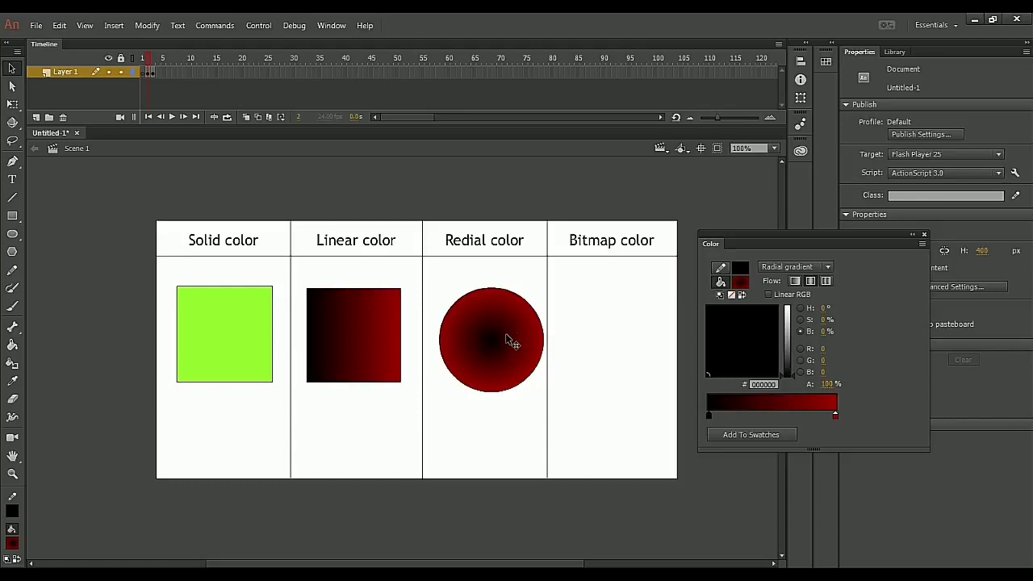
click(815, 271)
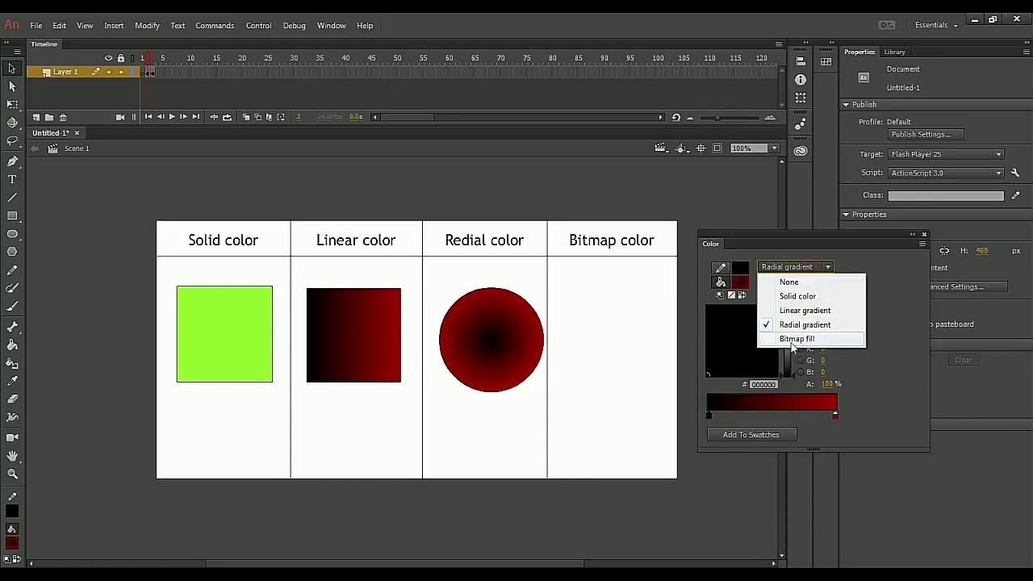
click(623, 339)
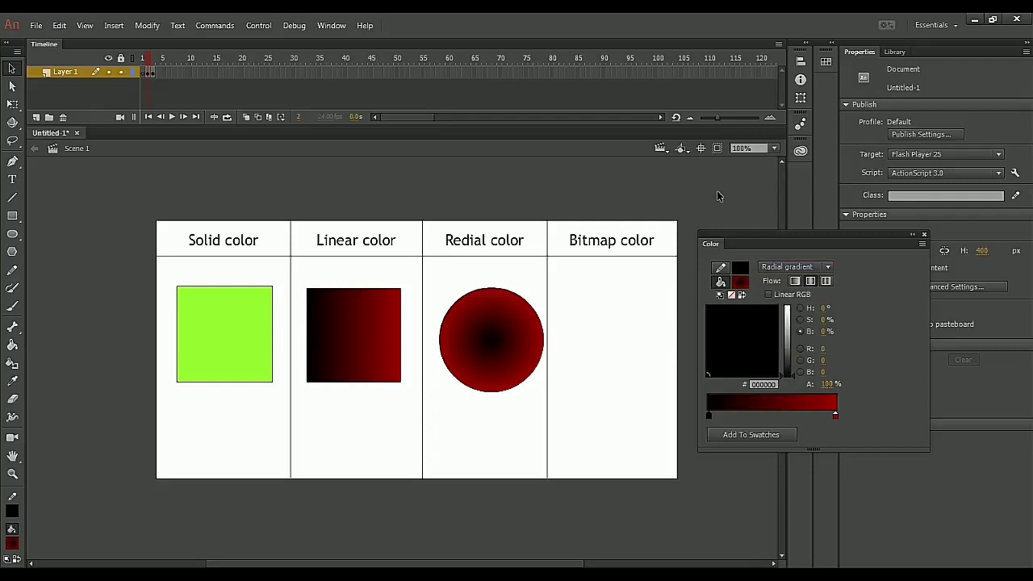
Step: Switch to Windows Explorer, find the Penguins image in Sample Pictures, and place it on the stage in frame 1
click(164, 562)
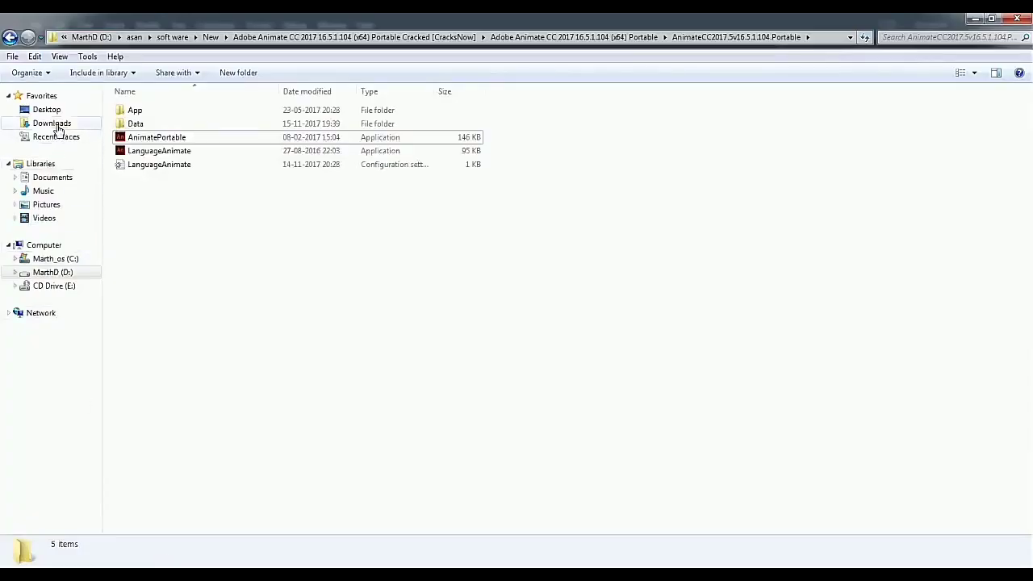
click(52, 123)
click(46, 205)
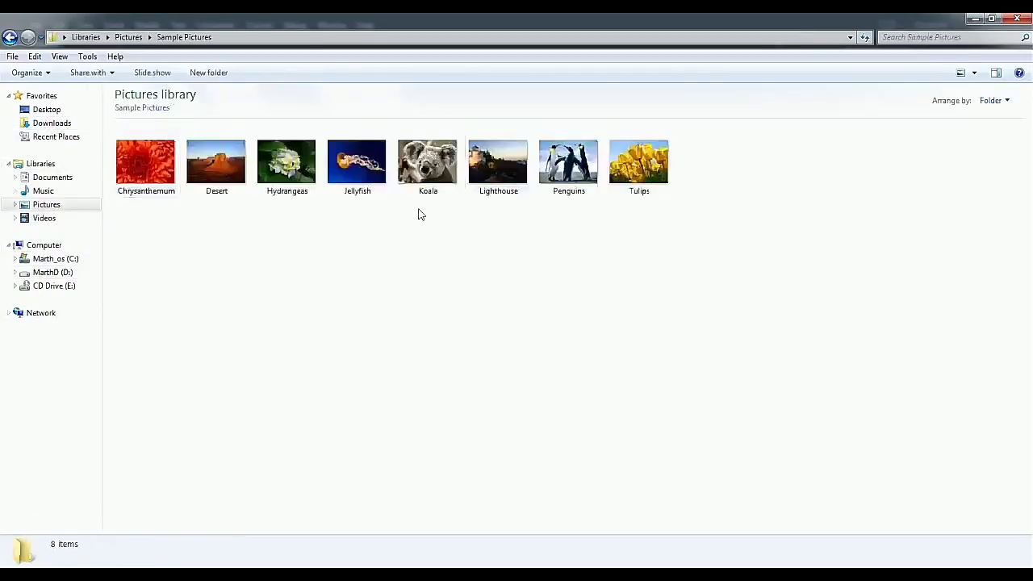
click(569, 174)
drag(573, 178, 541, 516)
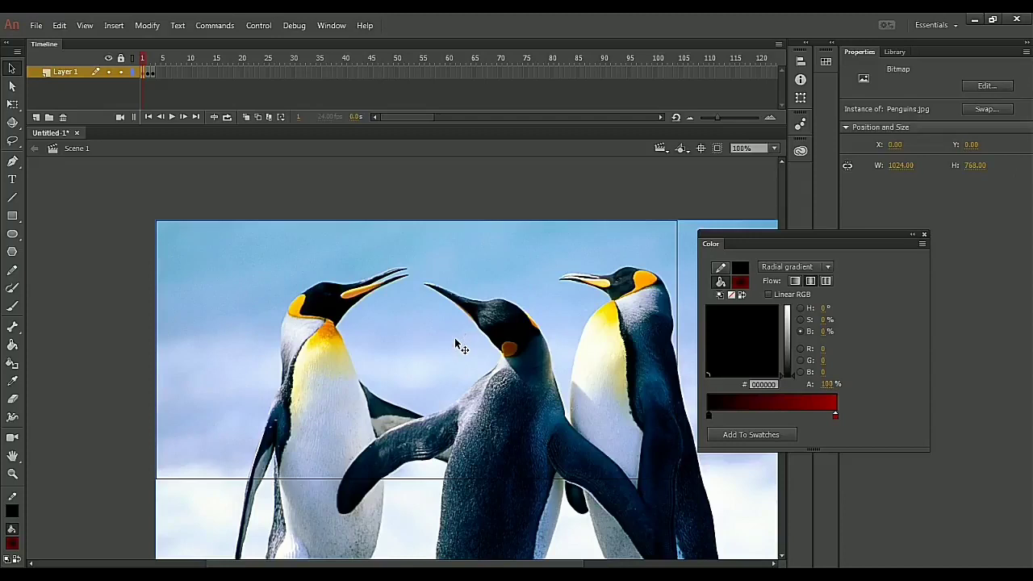
Step: Break the penguin picture apart into a shape with a bitmap fill and select that shape
key(ctrl+b)
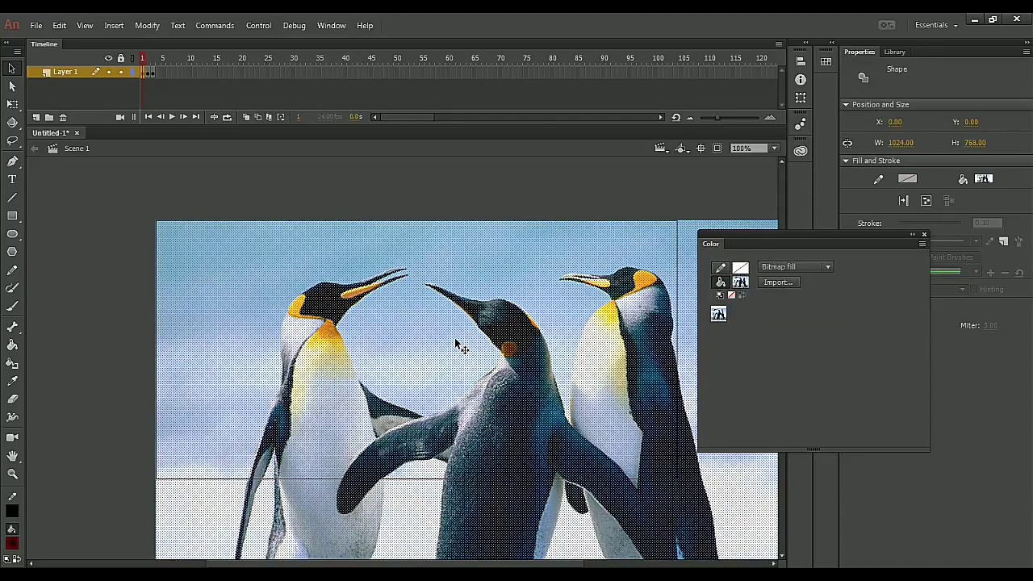
click(463, 169)
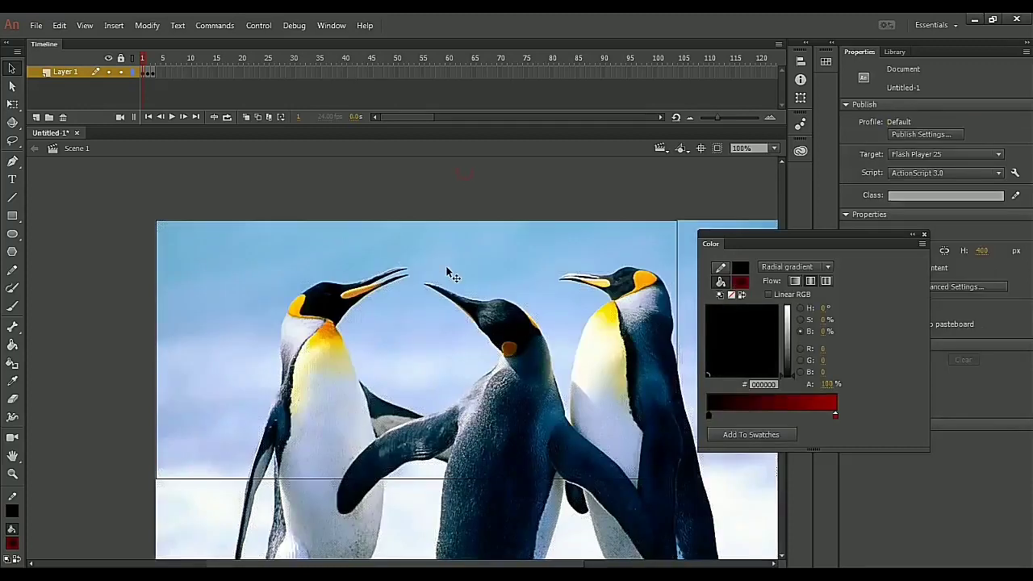
click(449, 269)
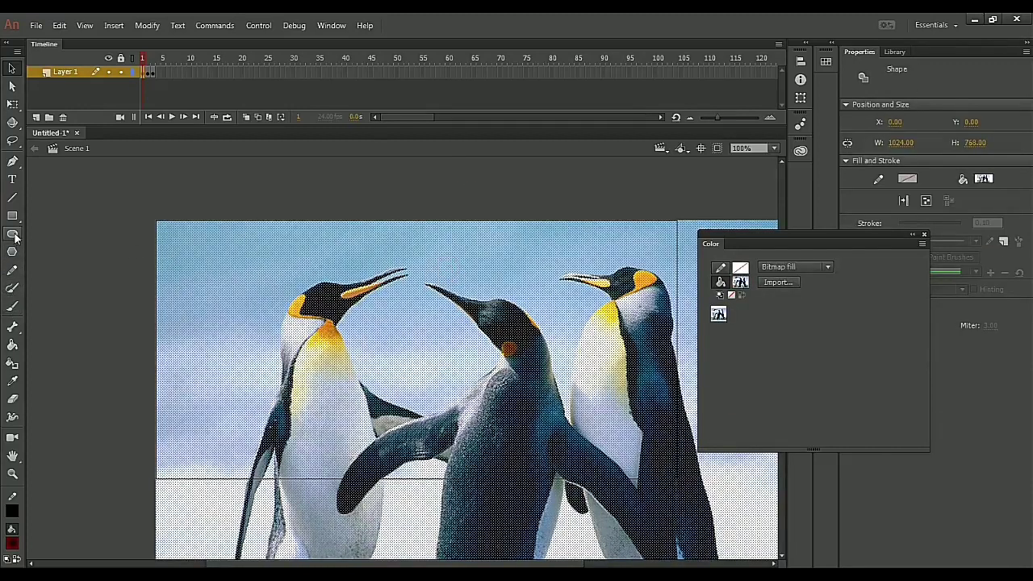
Step: Sample the penguin shape's bitmap fill with the Eyedropper as the current fill and deselect the shape
click(14, 382)
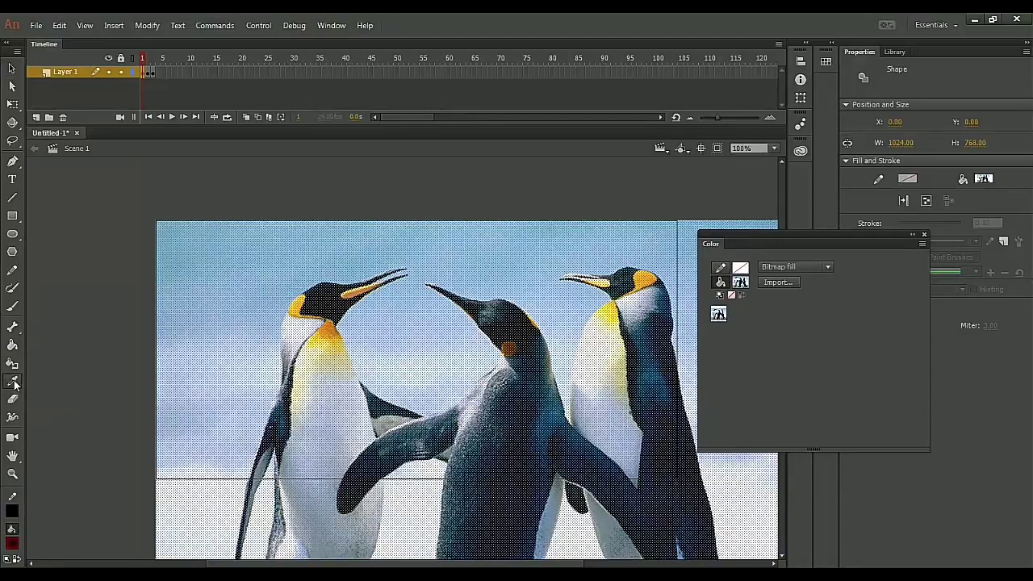
click(267, 361)
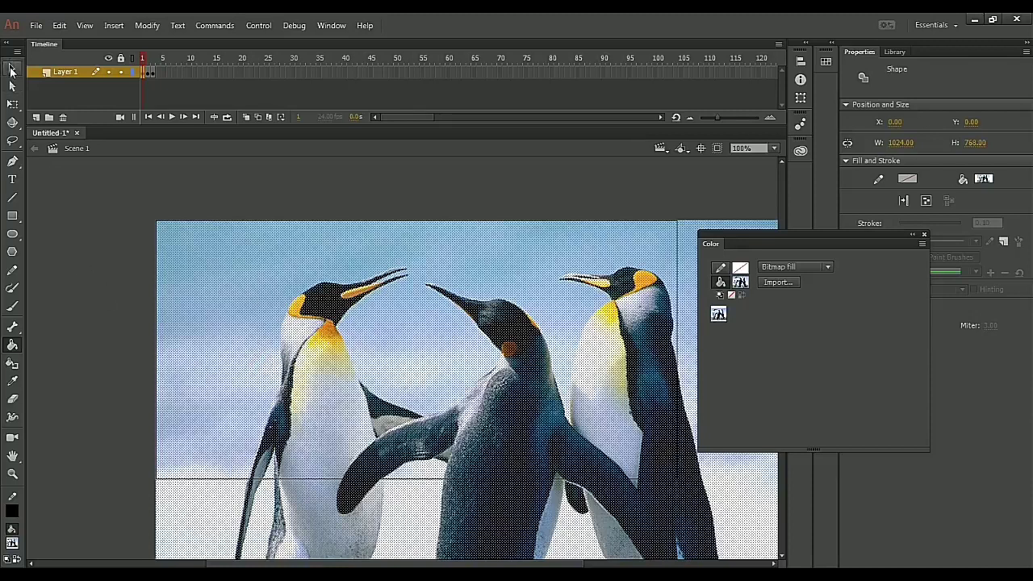
click(12, 69)
click(92, 197)
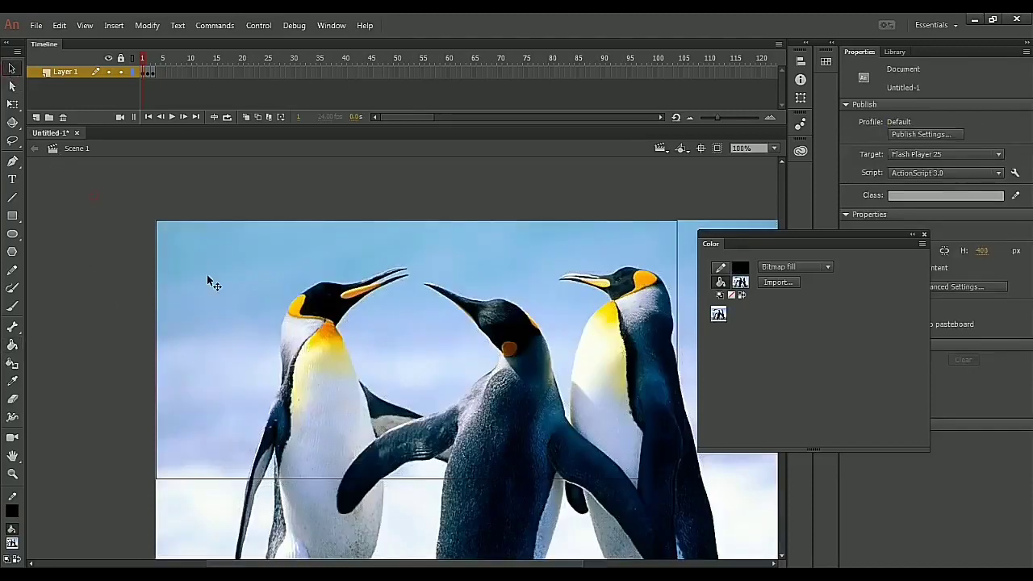
Step: Draw a bitmap-filled square about 152 px wide in the Bitmap color column of frame 2 and move the Color panel aside
click(147, 72)
click(350, 204)
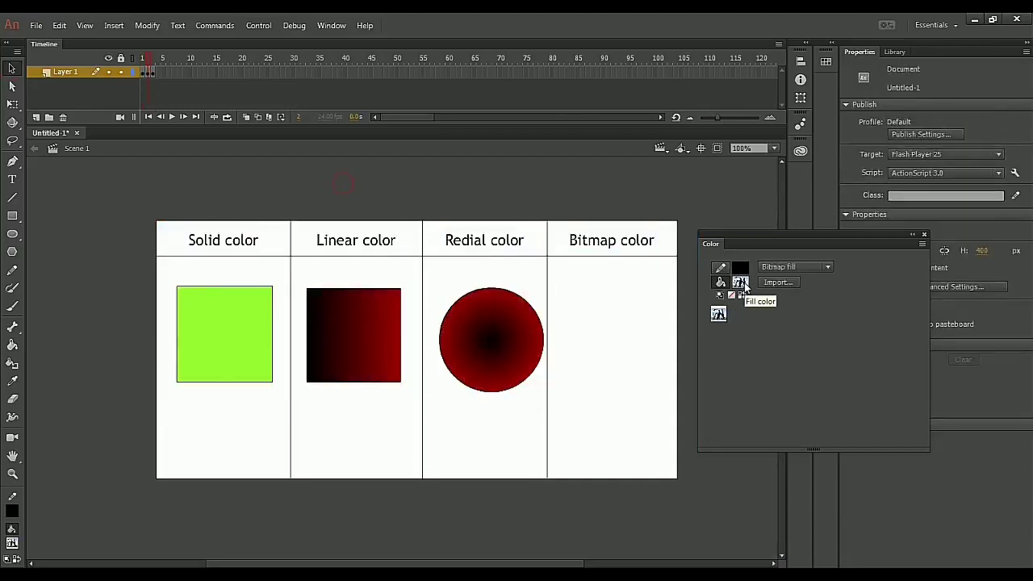
click(12, 215)
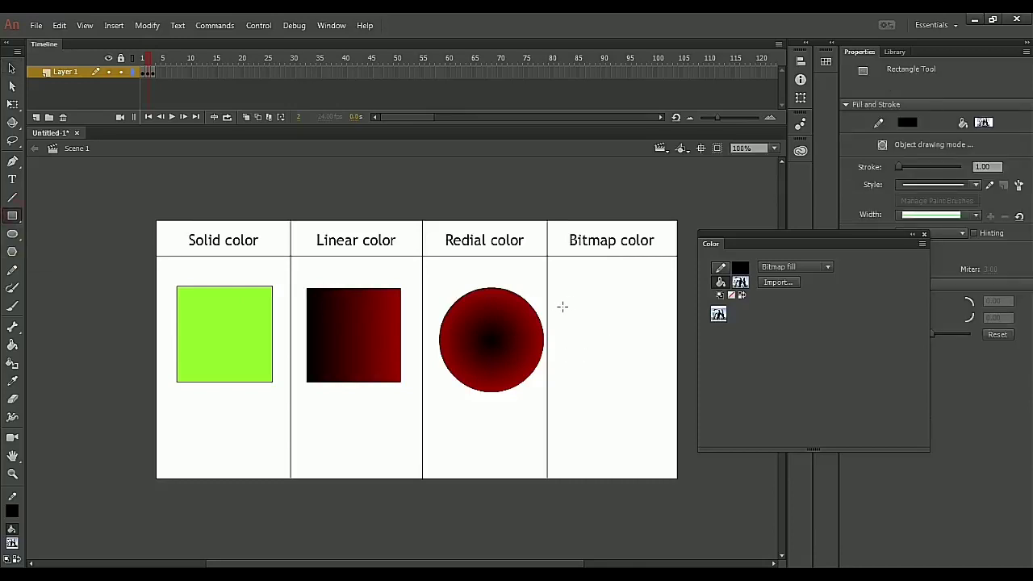
drag(562, 306, 660, 404)
drag(739, 239, 815, 297)
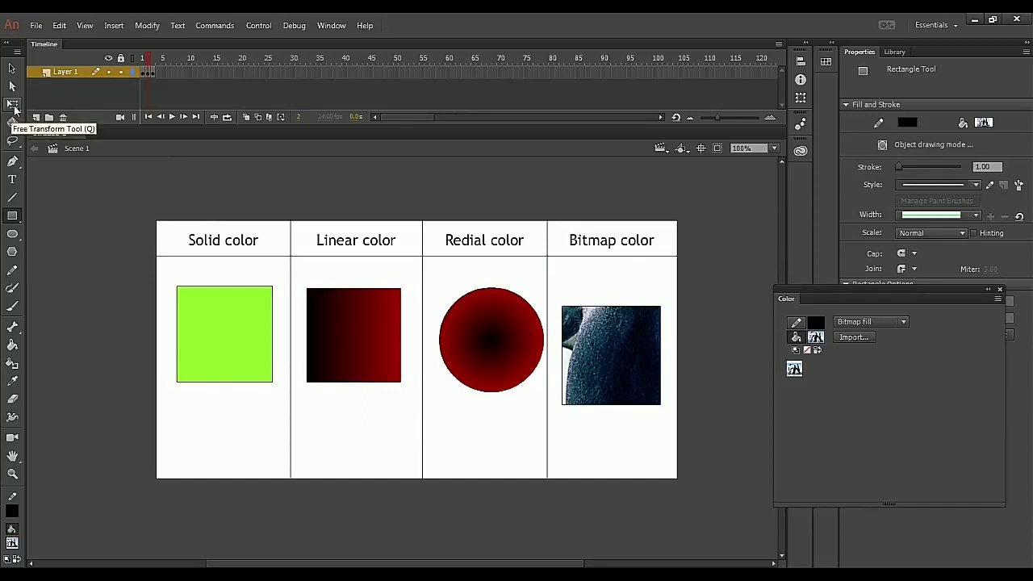
Step: Shrink the bitmap fill with the Gradient Transform tool so the whole penguin picture fits inside the Bitmap color square
click(13, 106)
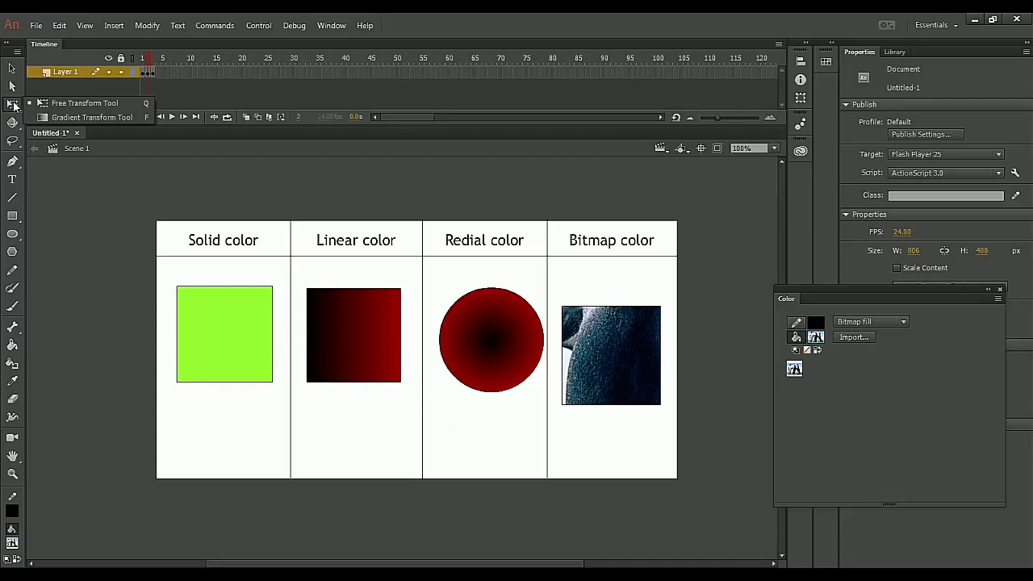
click(102, 118)
click(591, 348)
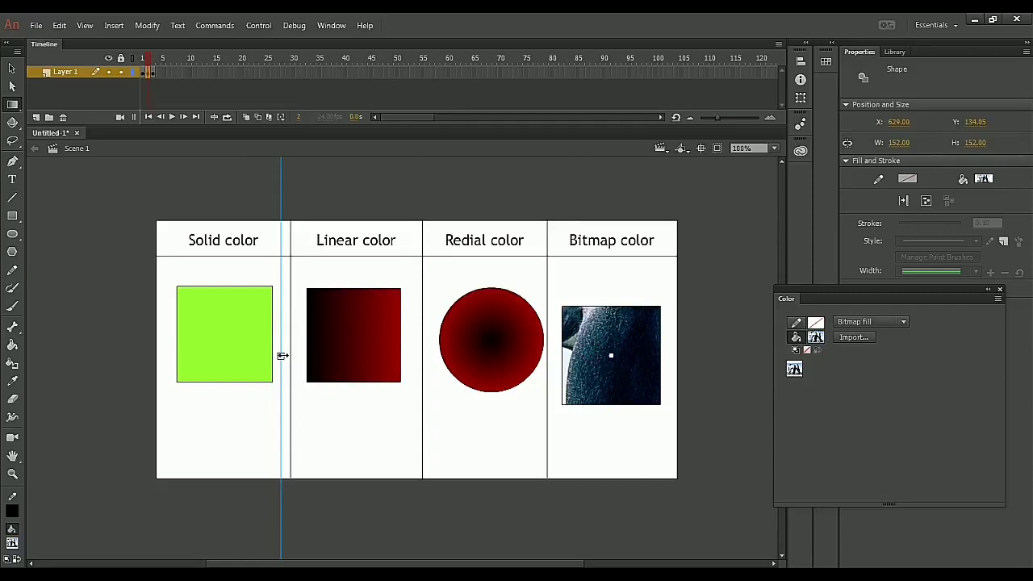
scroll(343, 357, down, 3)
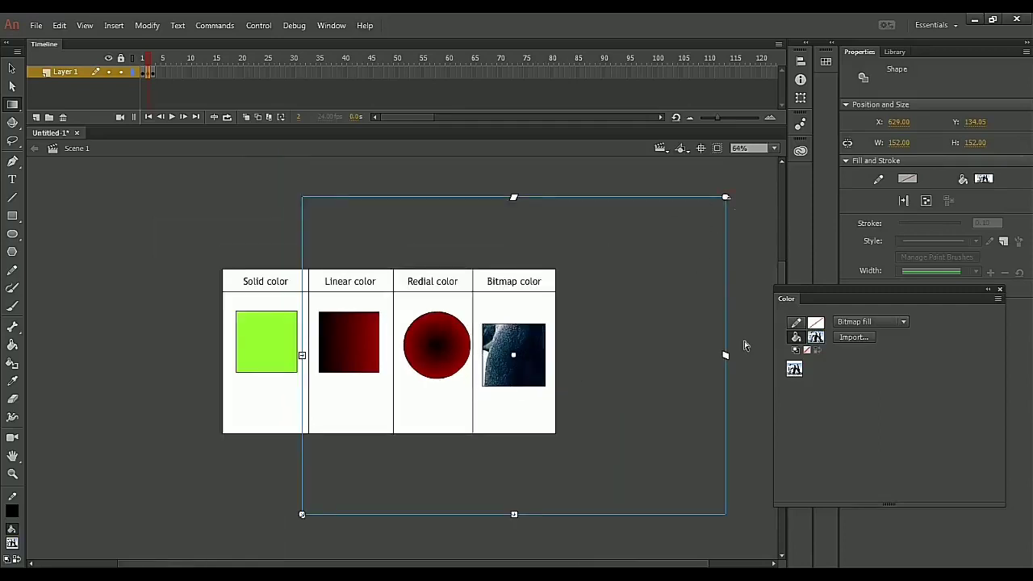
drag(725, 355, 726, 404)
drag(514, 512, 523, 394)
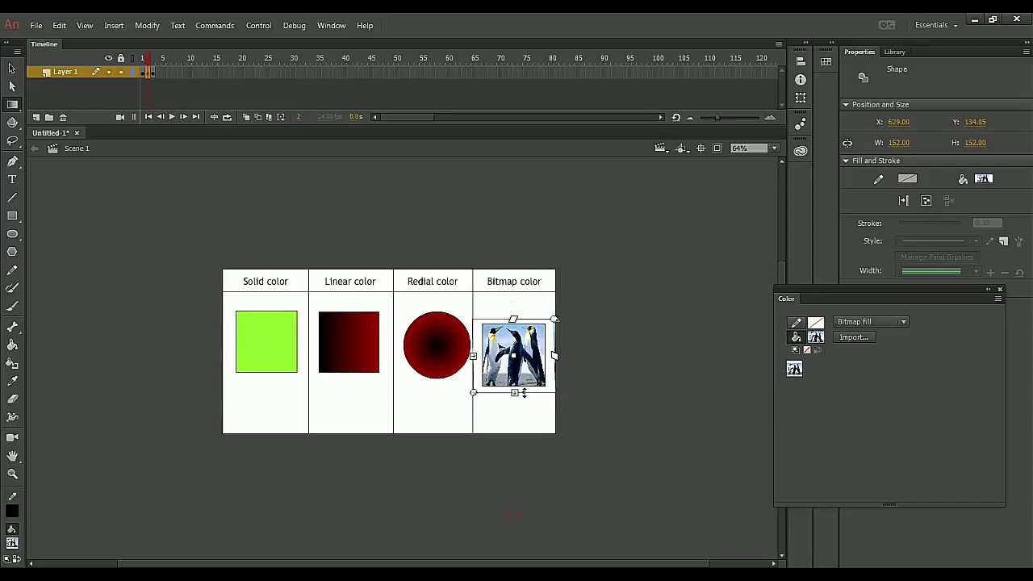
click(605, 412)
key(ctrl+1)
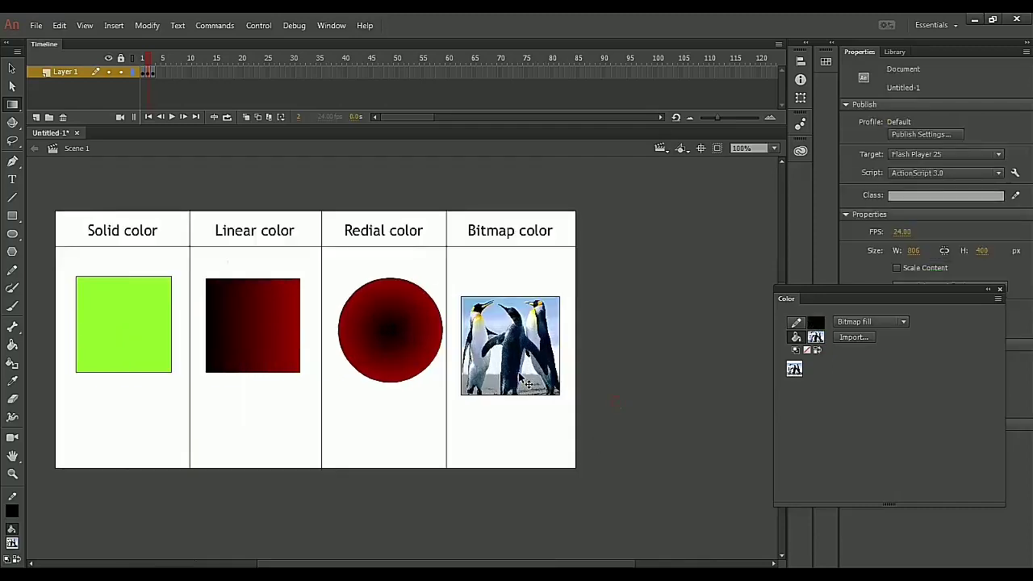
key(ctrl+equal)
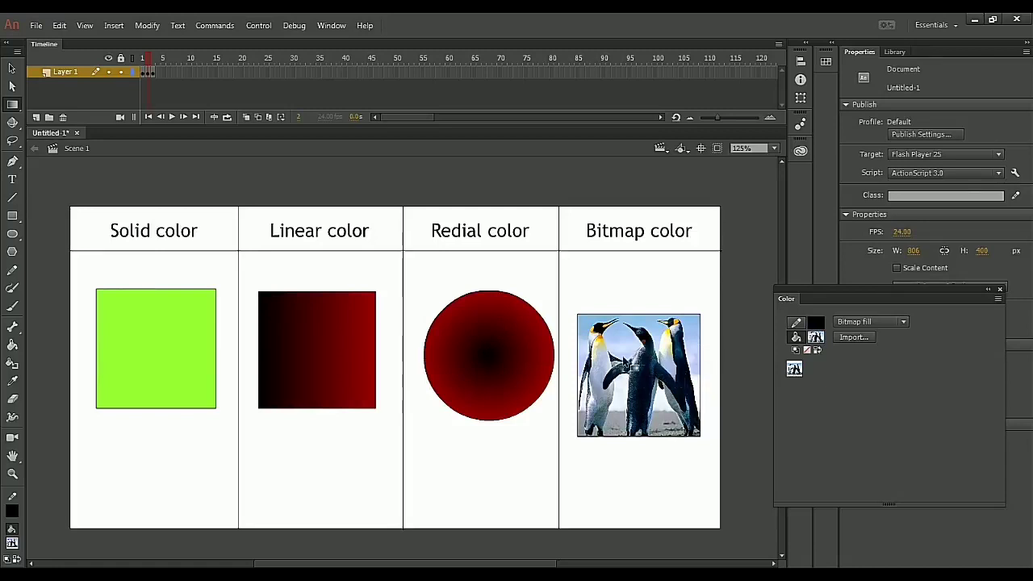
Step: Move the penguin-filled square slightly upward in the Bitmap color column and bring the Color panel closer to the table
click(12, 67)
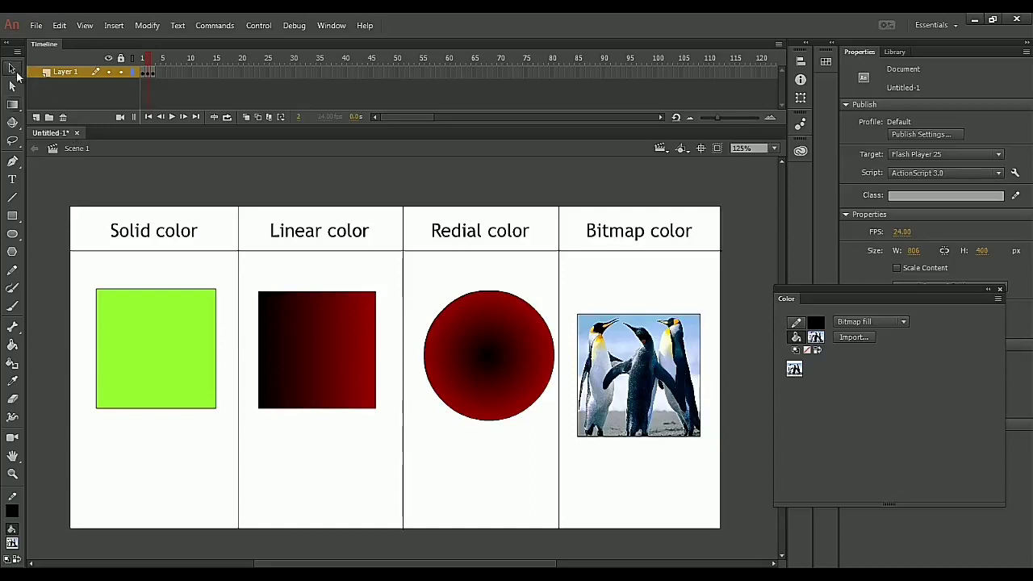
click(636, 398)
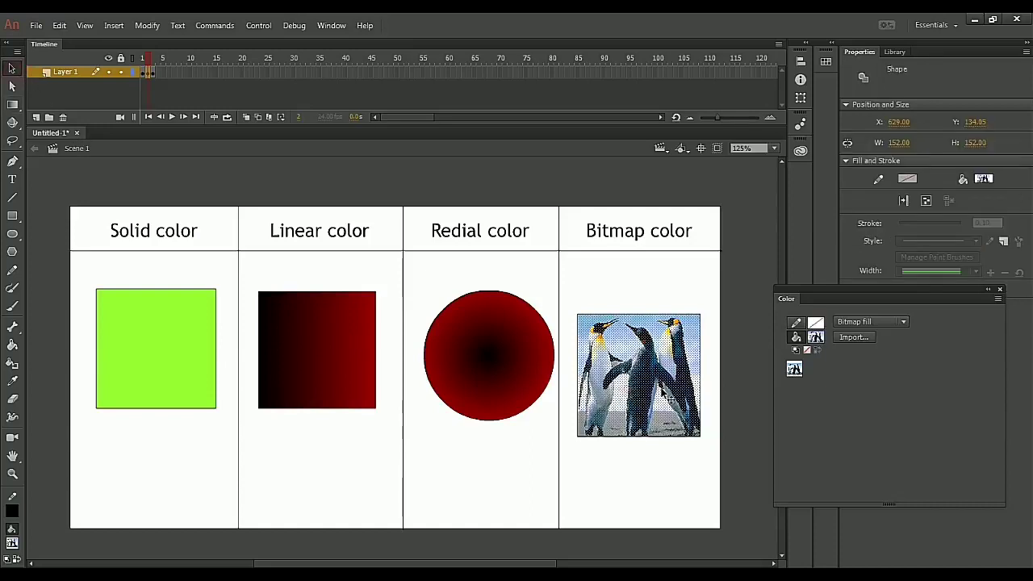
click(652, 296)
drag(650, 366, 650, 349)
click(611, 260)
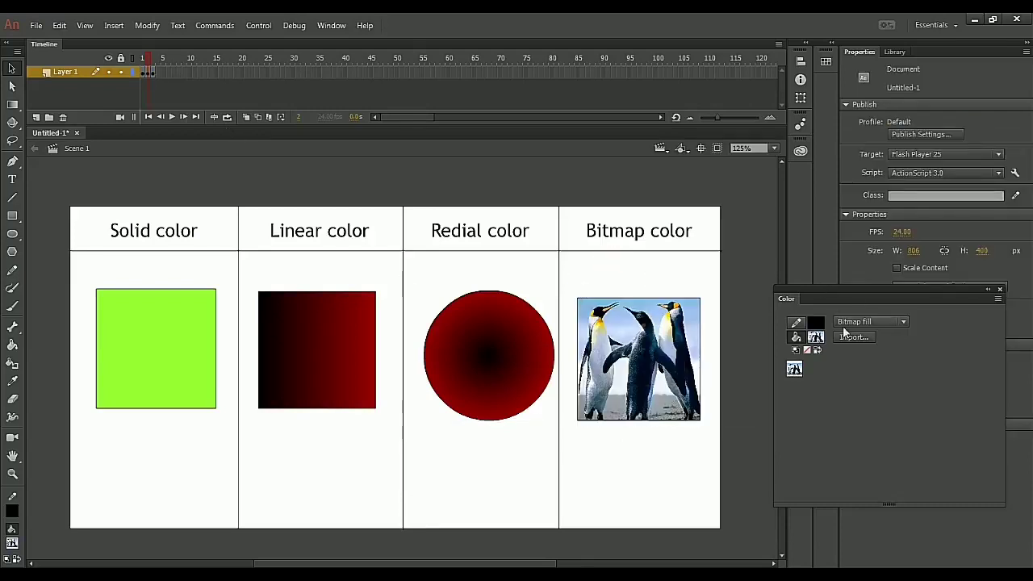
drag(834, 289, 805, 240)
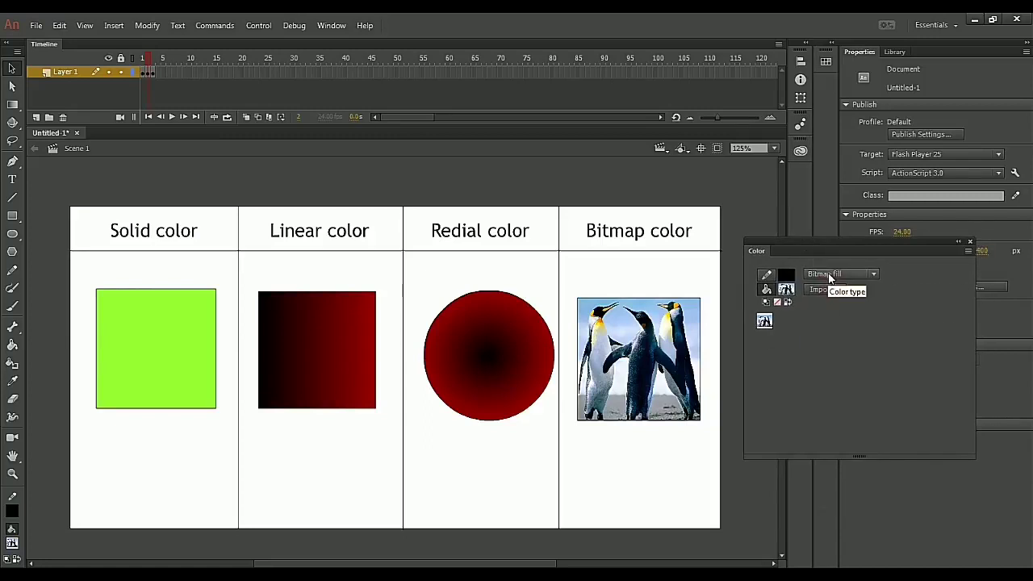
Step: Review the available fill types in the Color panel and the fill type used by the green square
click(830, 275)
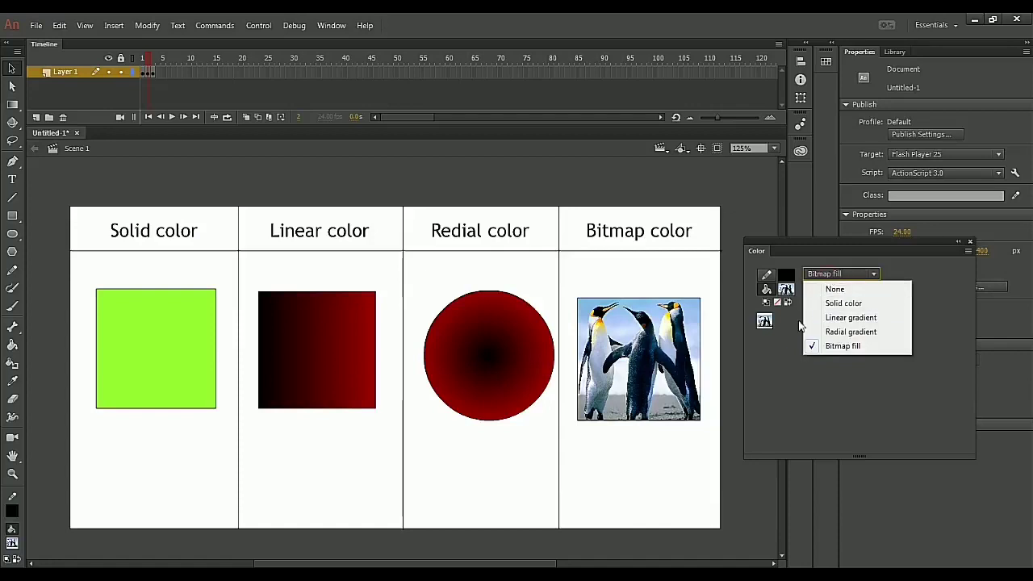
click(780, 344)
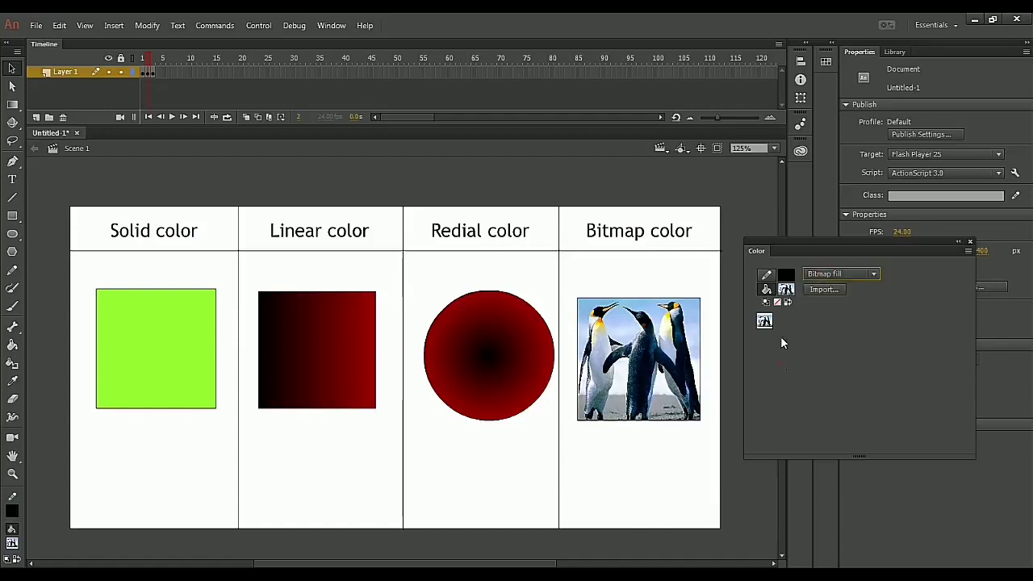
click(444, 266)
click(174, 323)
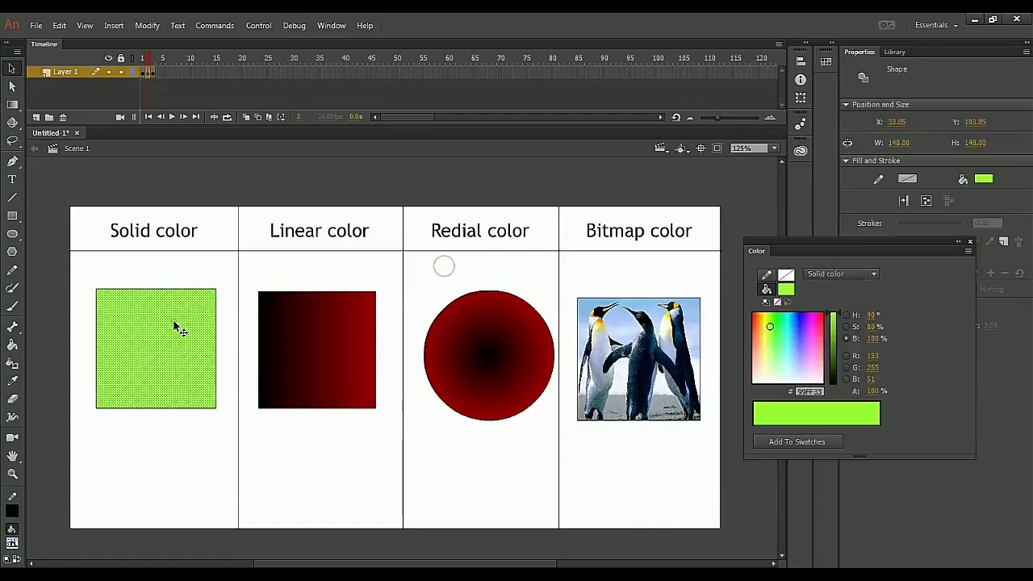
click(844, 274)
click(844, 275)
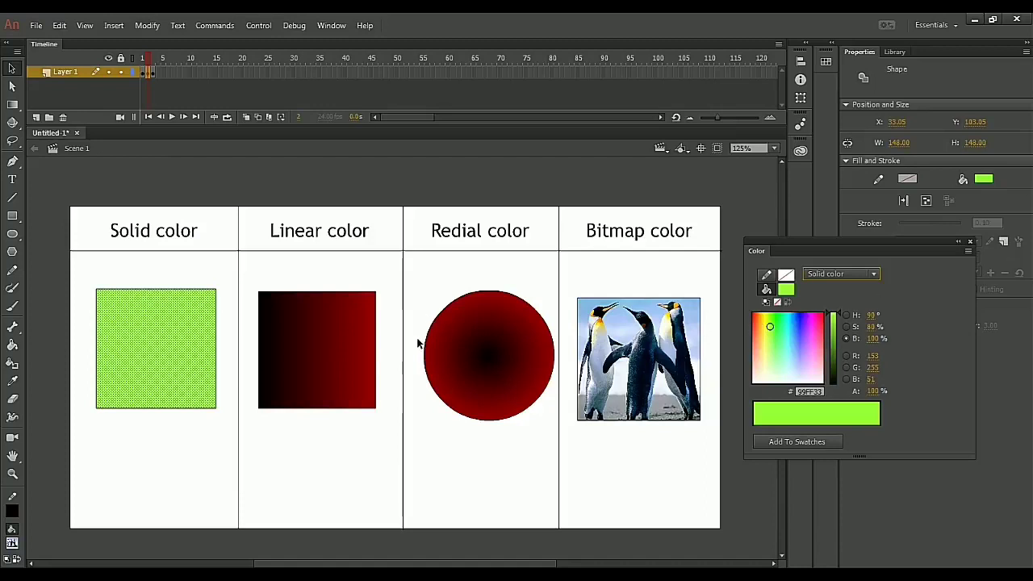
click(270, 472)
Step: Rescale and rotate the black-to-red gradient of the Linear color square with Gradient Transform so it runs diagonally
click(301, 355)
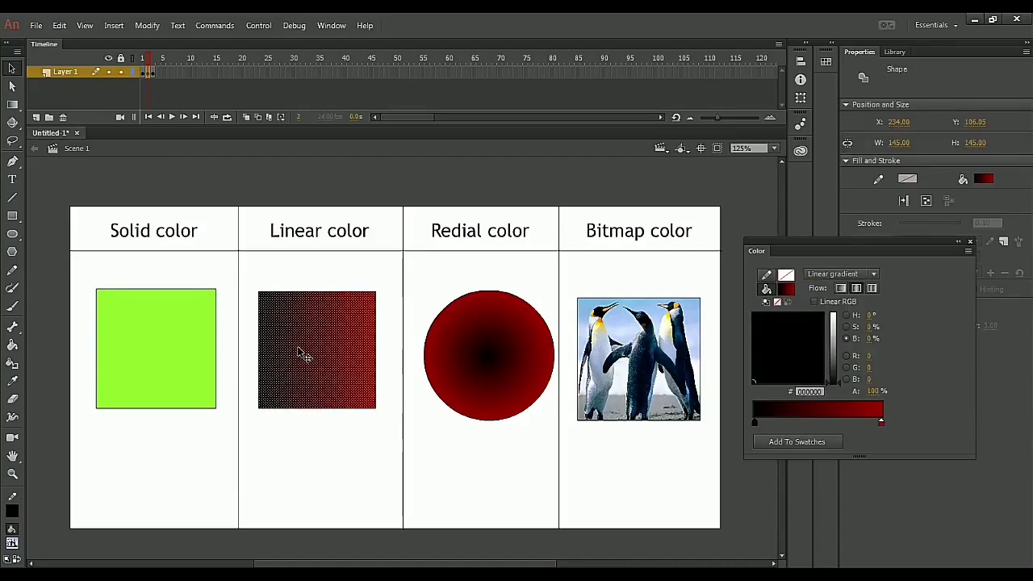
click(12, 106)
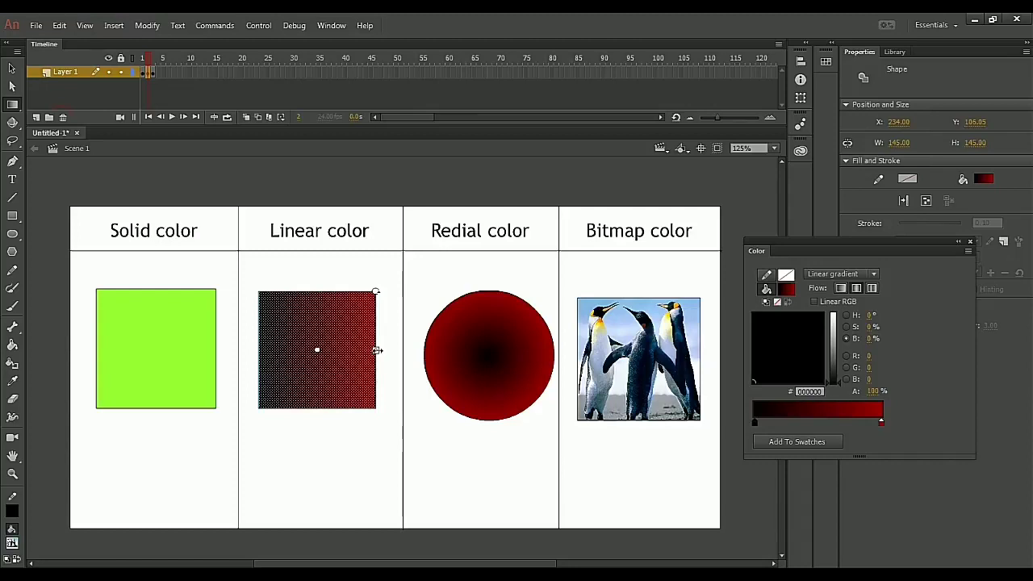
drag(377, 350, 334, 351)
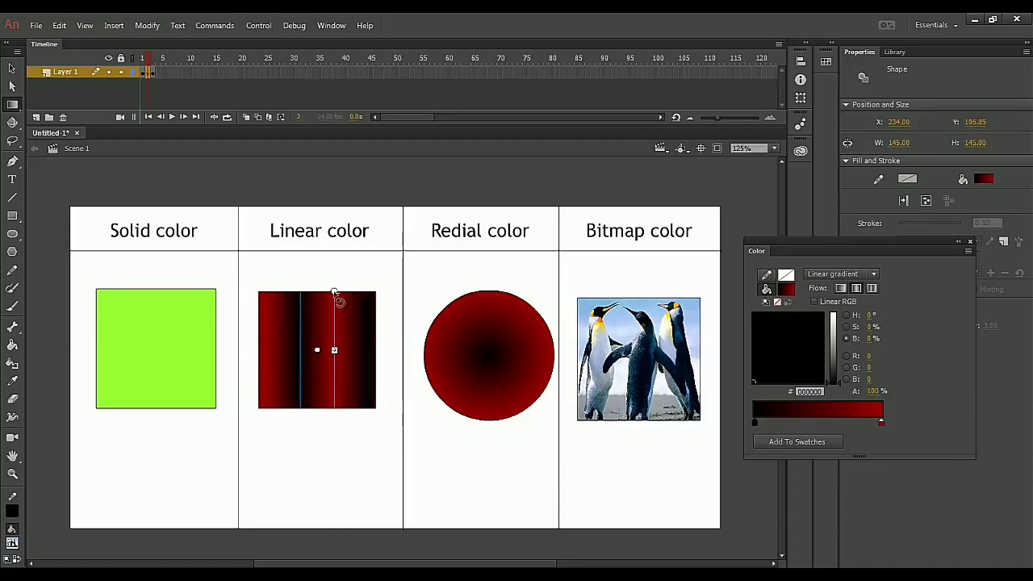
drag(336, 289, 366, 401)
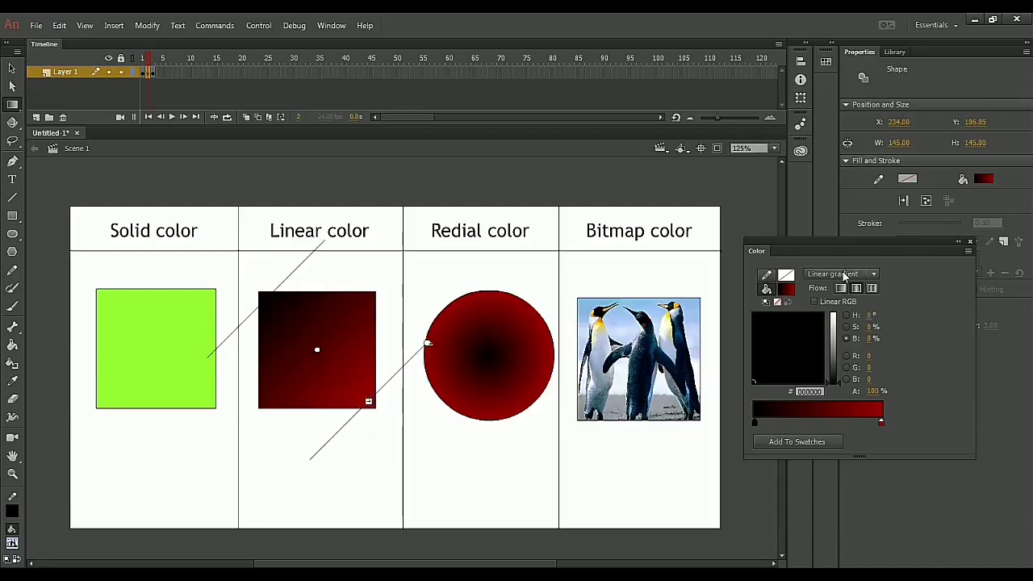
Step: Draw a square about 219 px wide with a blue-to-CCFF00 linear gradient in frame 3's Extend color column and select it
key(period)
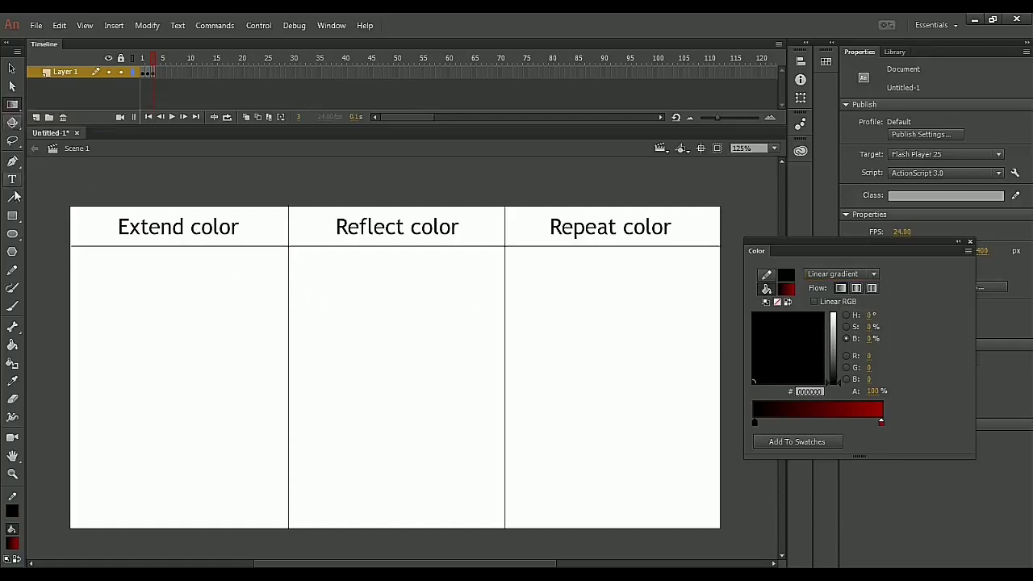
click(12, 215)
drag(89, 314, 266, 489)
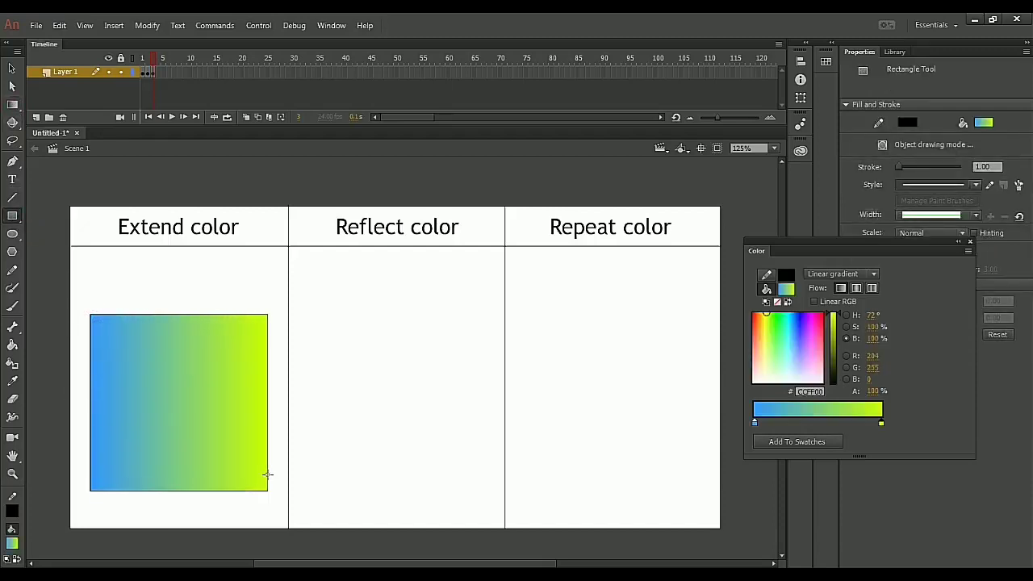
click(12, 70)
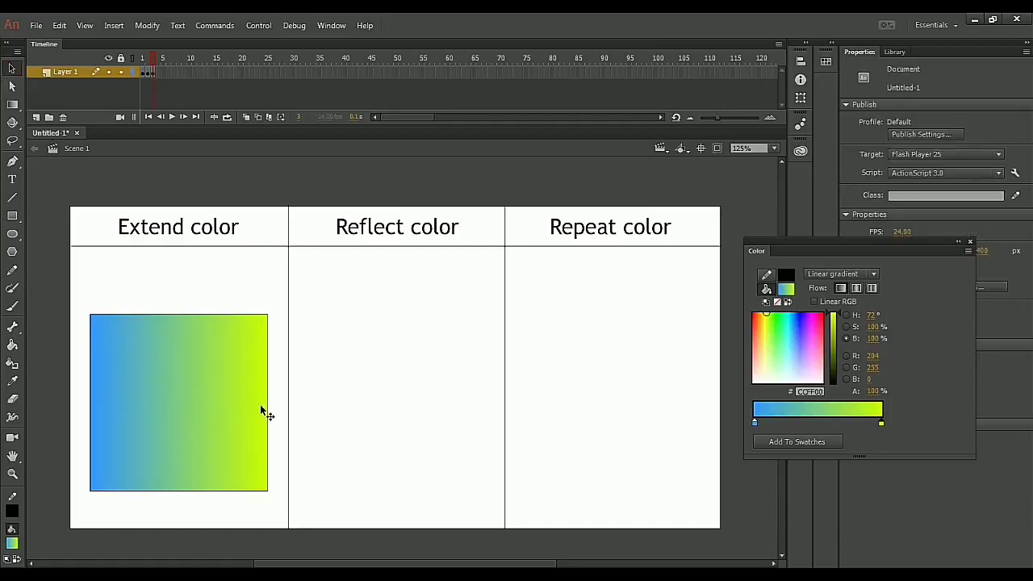
double_click(167, 353)
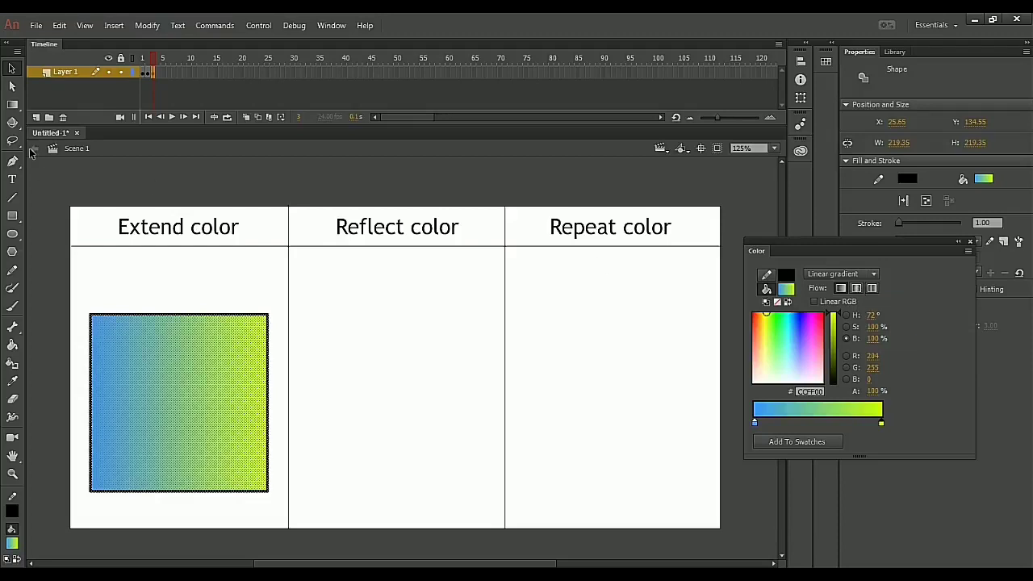
Step: Draw a square about 210 px wide with the blue-to-CCFF00 gradient set to Reflect color flow in the Reflect color column
key(ctrl+shift+a)
key(r)
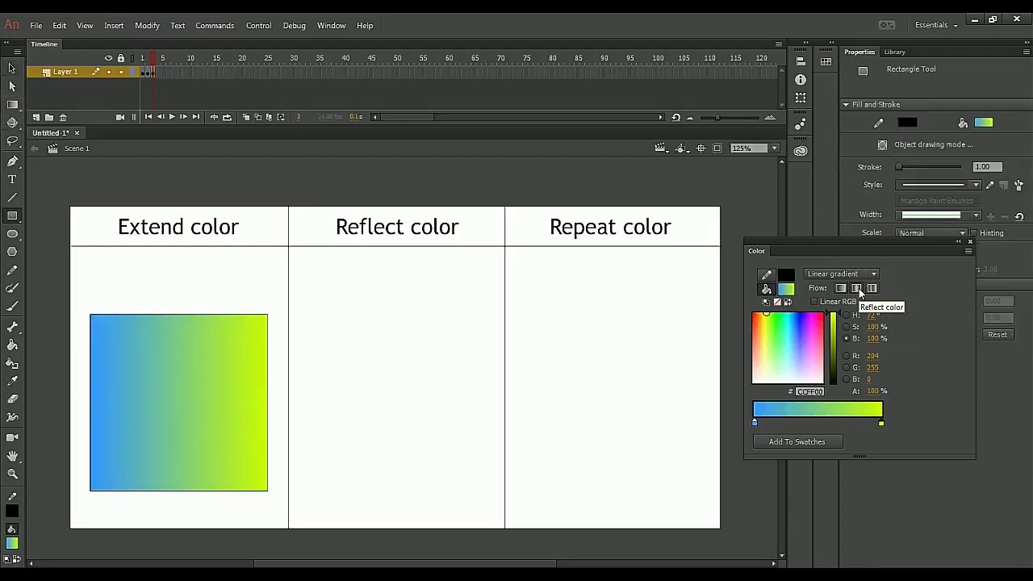
drag(321, 312, 490, 482)
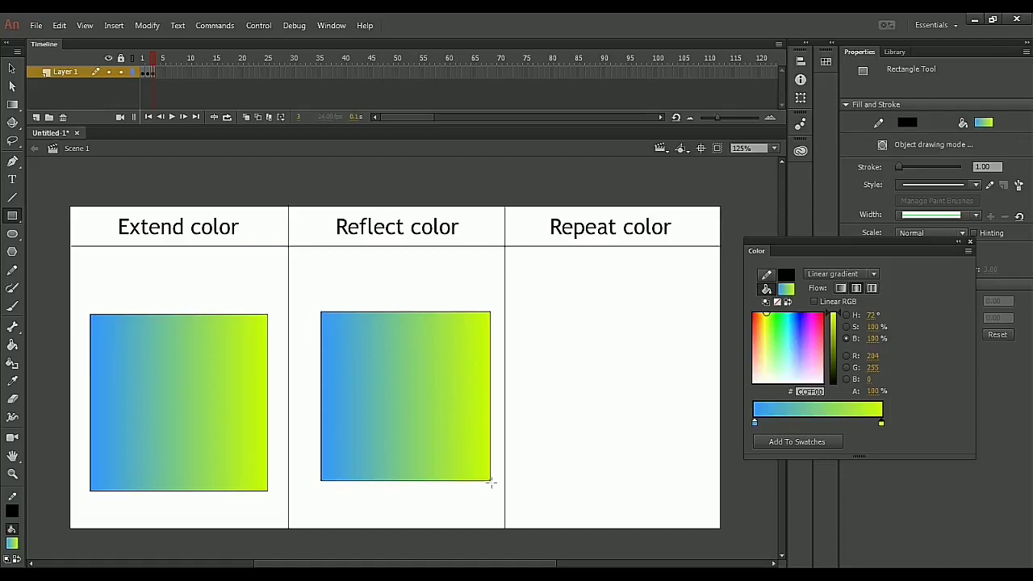
Step: Try narrowing the gradient of the Reflect color square with Gradient Transform to see the mirrored stripes, and undo it
click(13, 105)
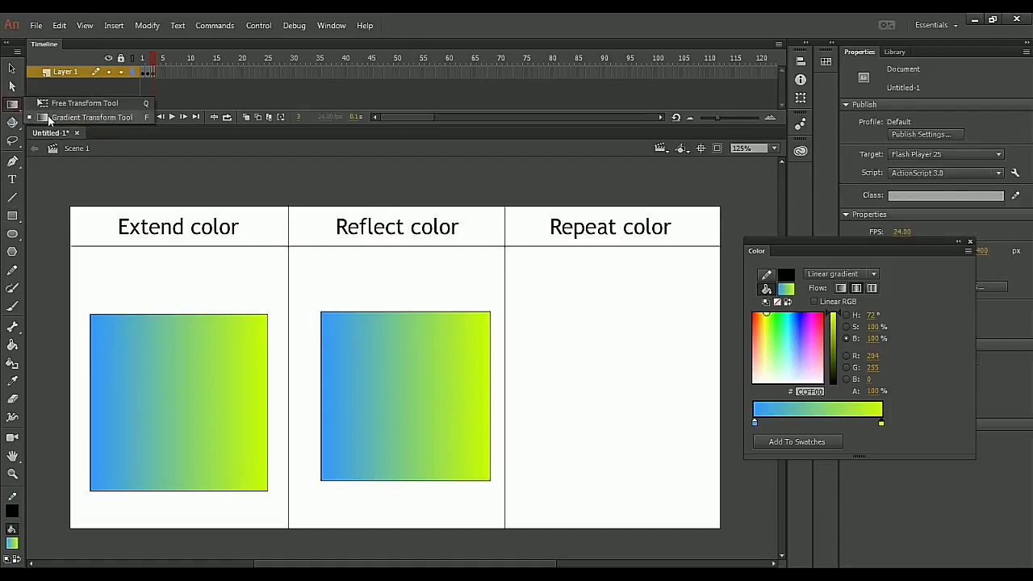
click(89, 117)
click(389, 394)
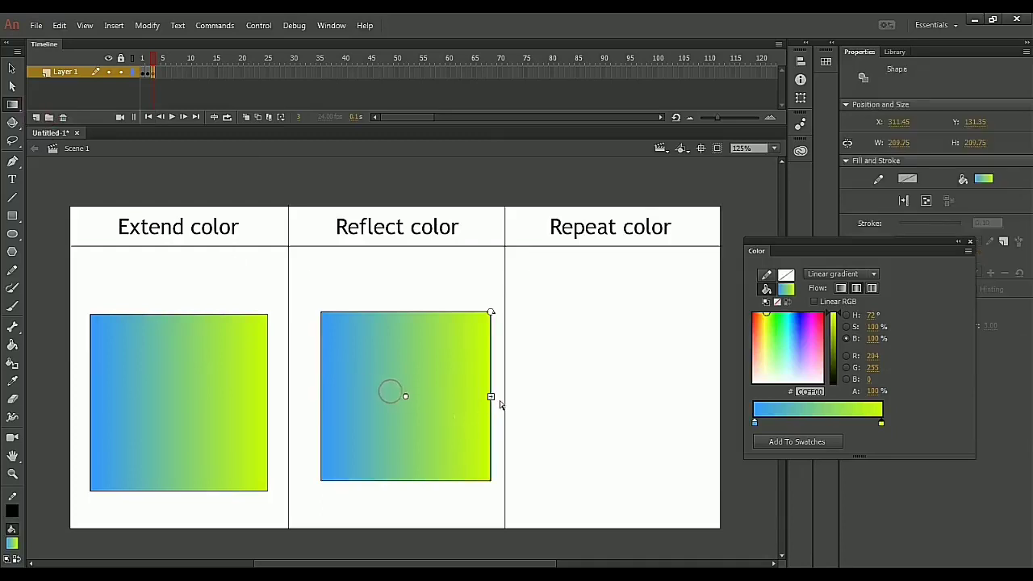
drag(491, 396, 417, 396)
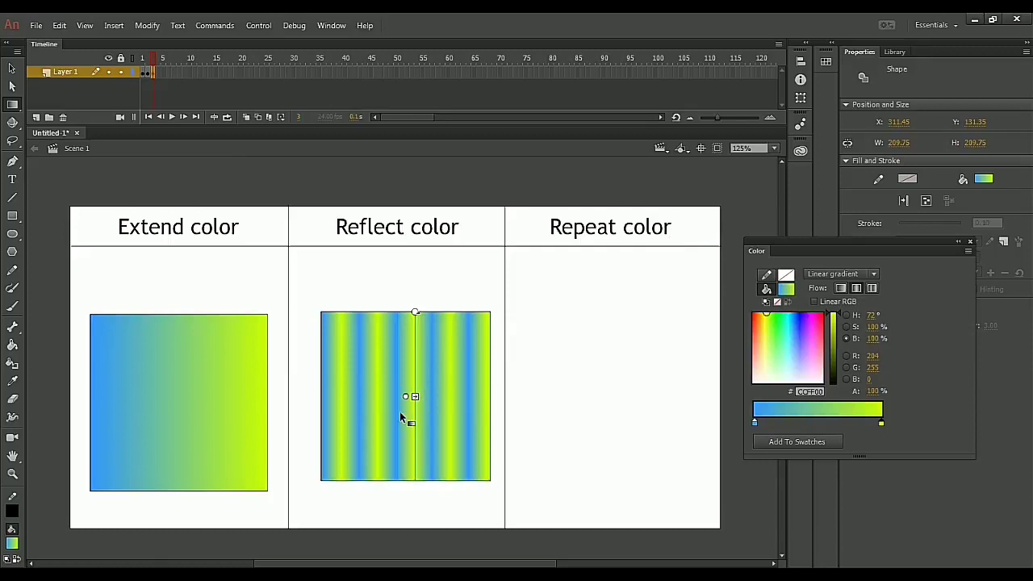
key(ctrl+z)
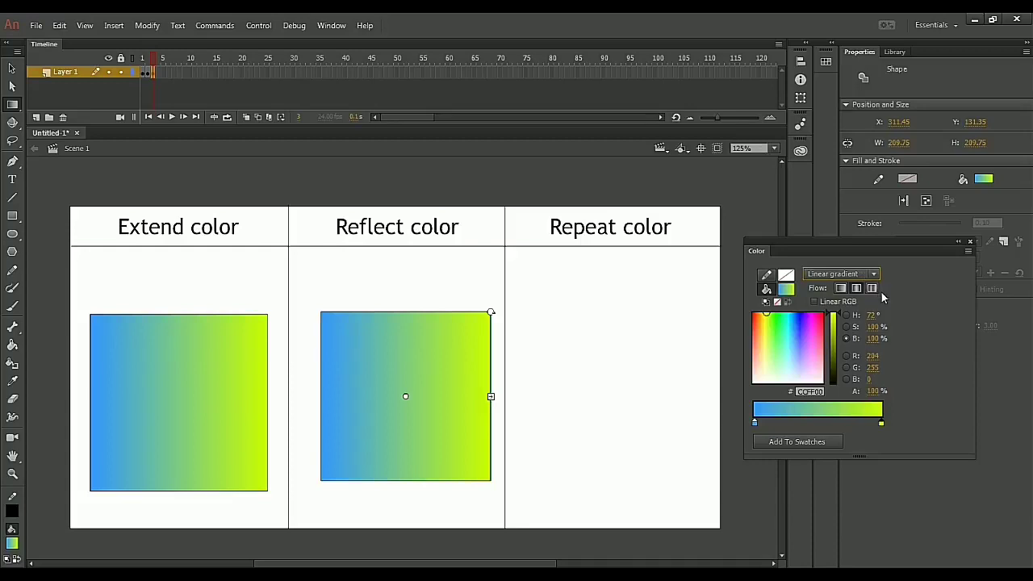
Step: Draw a rectangle about 227 by 205 px in the Repeat color column with the blue-to-CCFF00 gradient set to Repeat color flow
click(872, 288)
key(r)
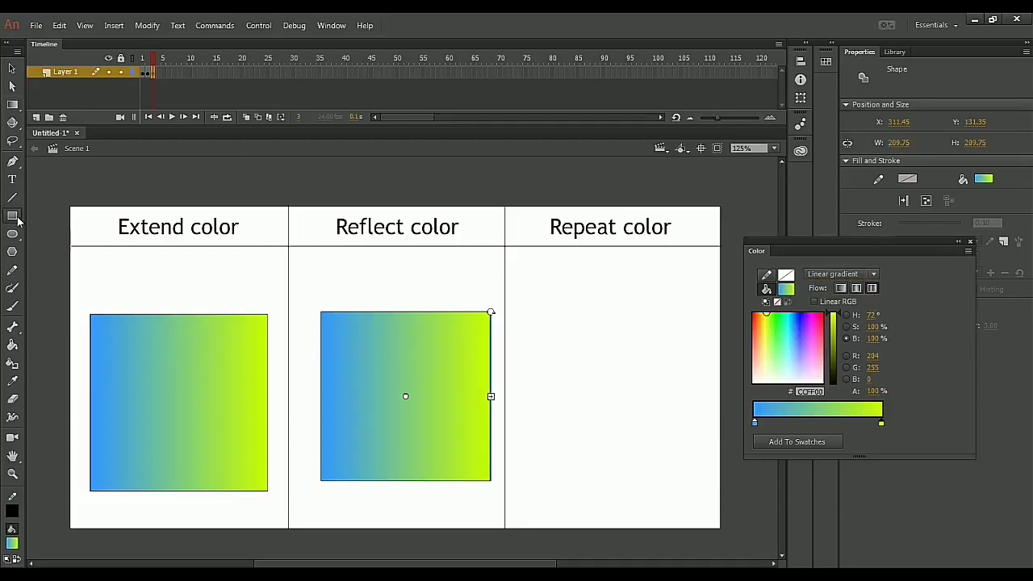
drag(524, 311, 708, 477)
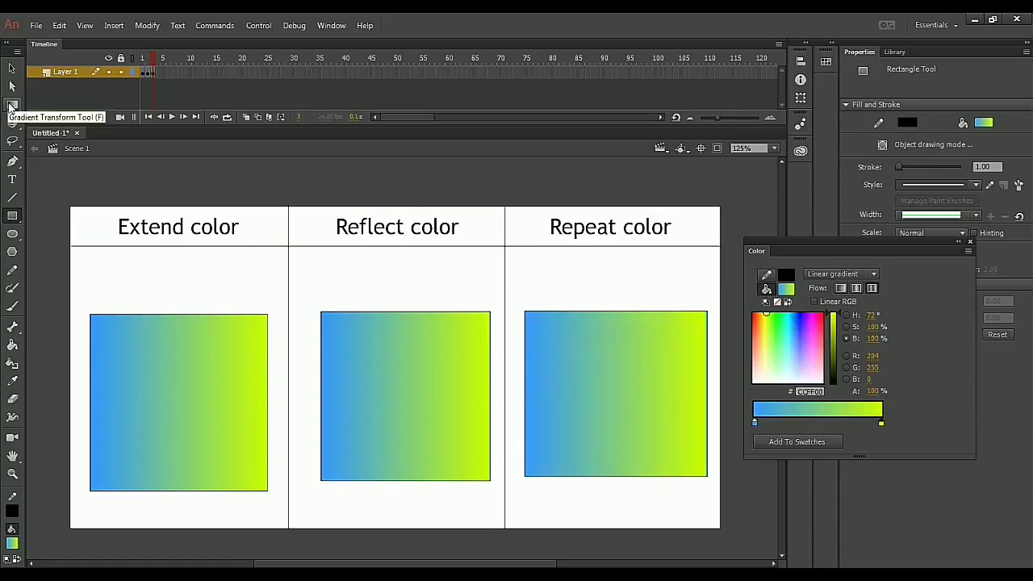
Step: Narrow the linear gradients of the Repeat color and Reflect color squares with Gradient Transform so each shows multiple stripes
click(11, 107)
click(602, 390)
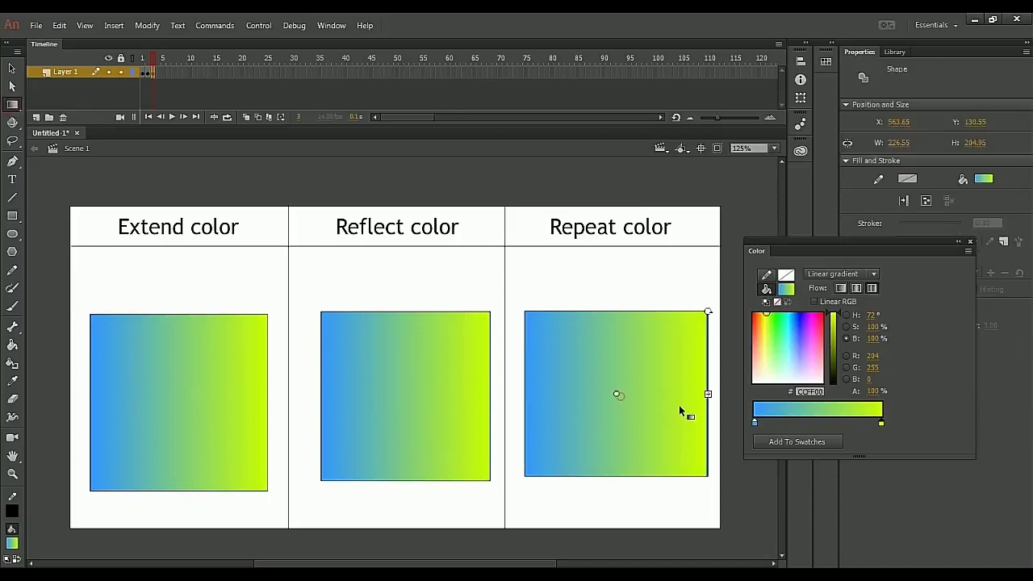
drag(709, 395, 631, 400)
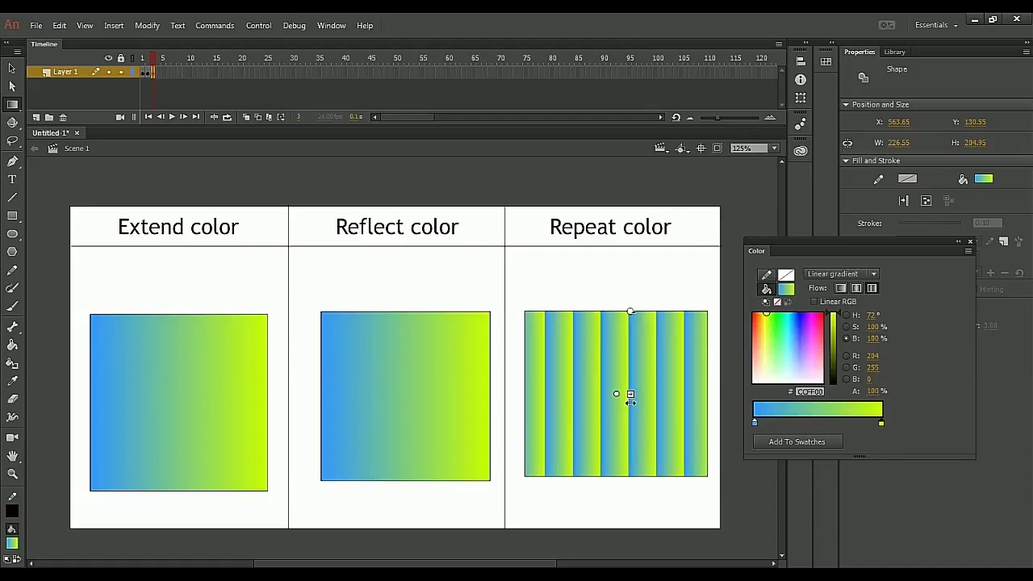
click(487, 396)
drag(489, 395, 414, 396)
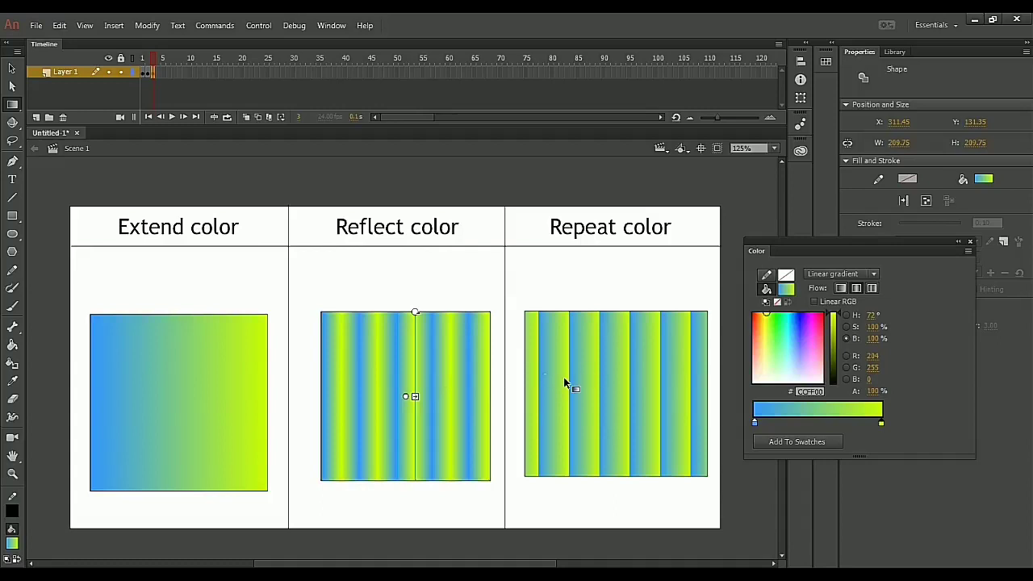
Step: Widen the stripes of the Repeat color square and readjust the gradient width of the Reflect color square
click(603, 388)
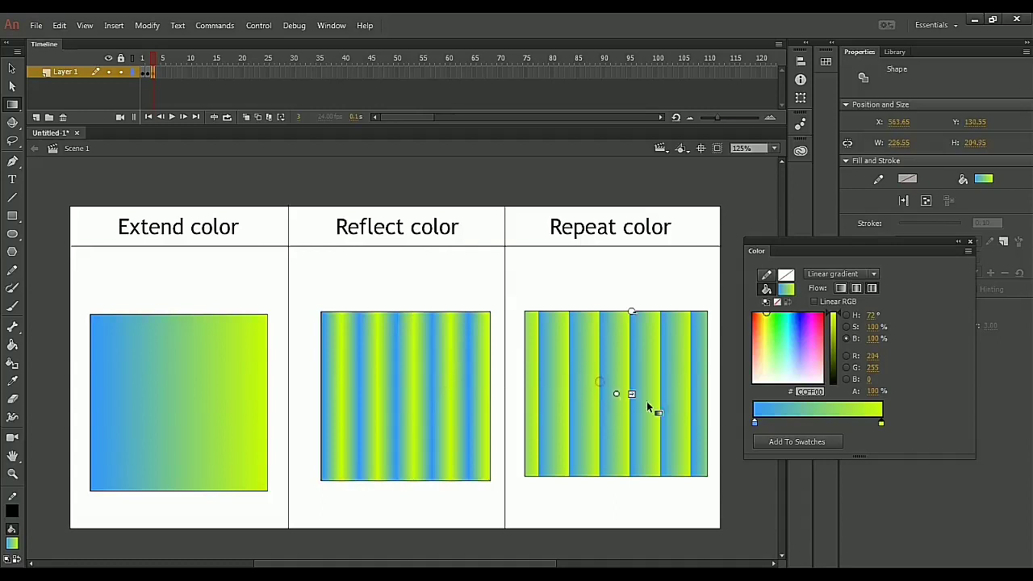
mouse_move(632, 394)
mouse_down()
mouse_move(617, 393)
mouse_move(642, 396)
mouse_up()
click(456, 399)
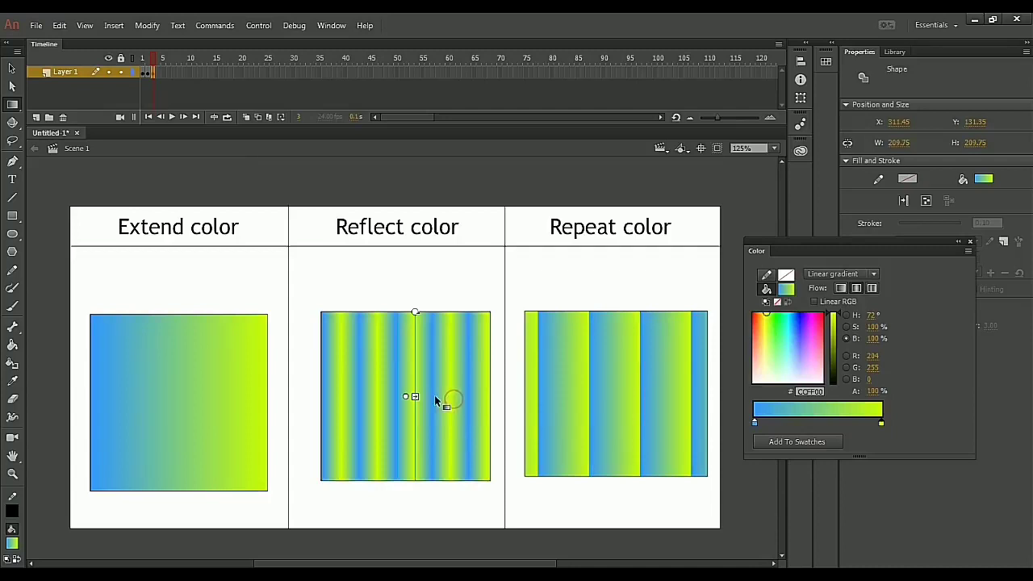
drag(446, 396, 415, 398)
Step: Change the Reflect color square's fill to a radial gradient and shrink its radius to form narrow concentric rings
click(827, 276)
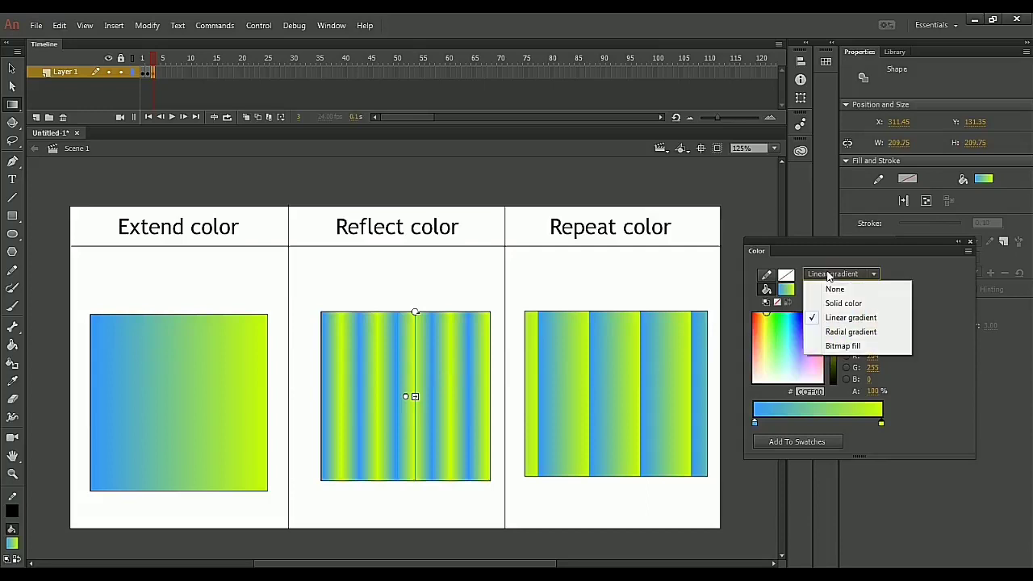
click(840, 331)
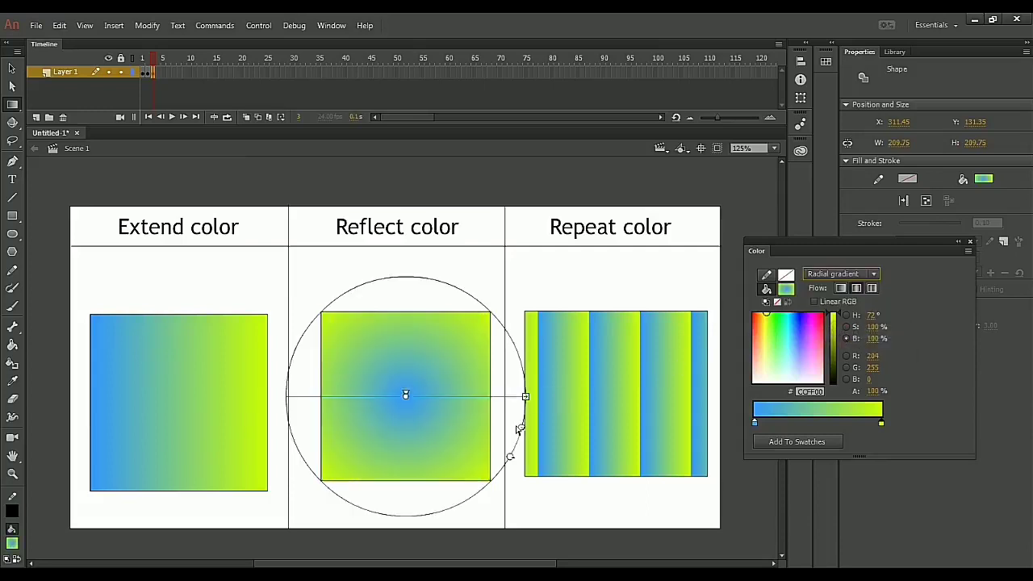
drag(521, 427, 415, 398)
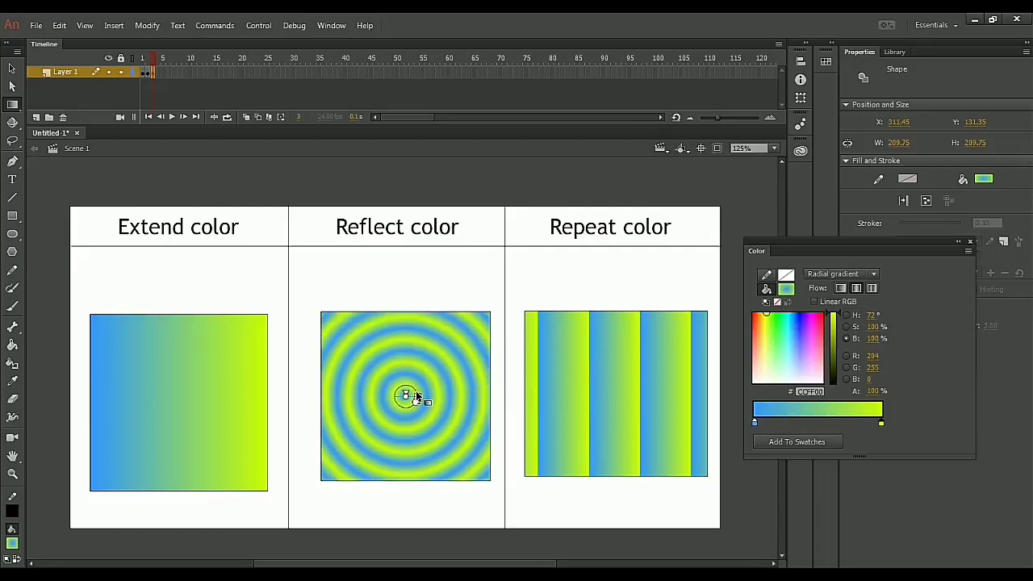
Step: Change the Repeat color square's fill to a radial gradient, shrink its radius to form hard-edged rings, and deselect it
click(605, 378)
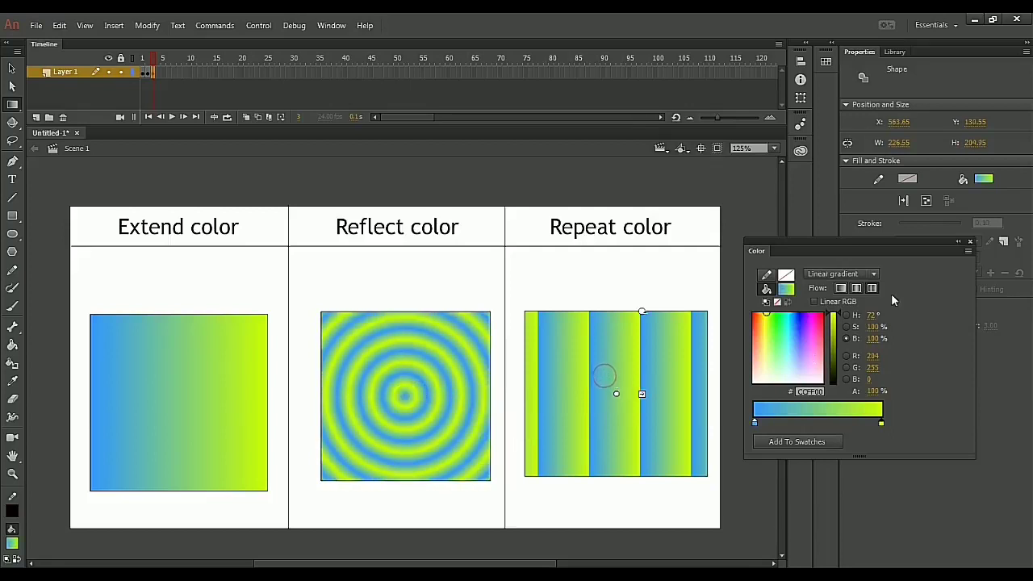
click(855, 276)
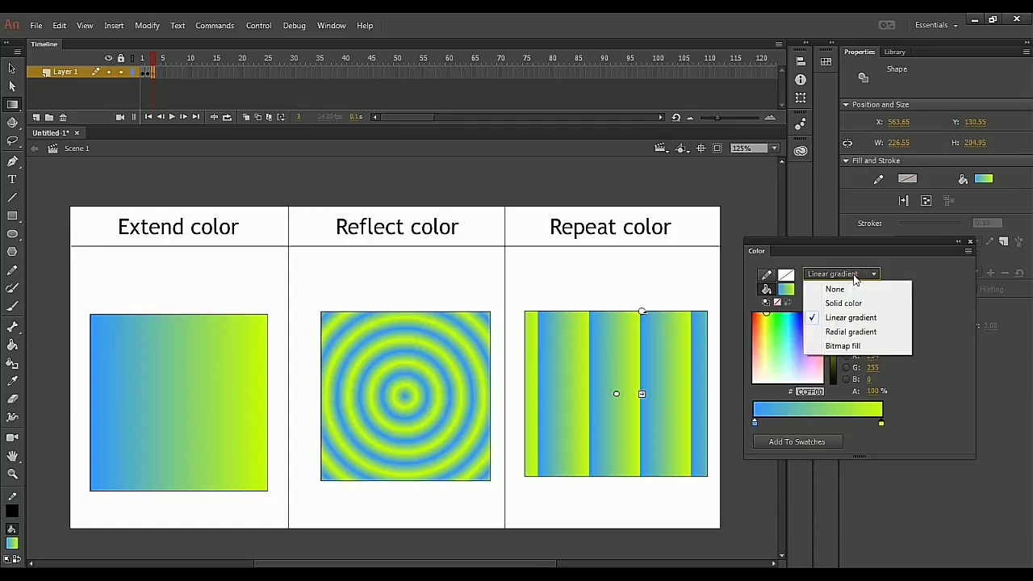
click(854, 332)
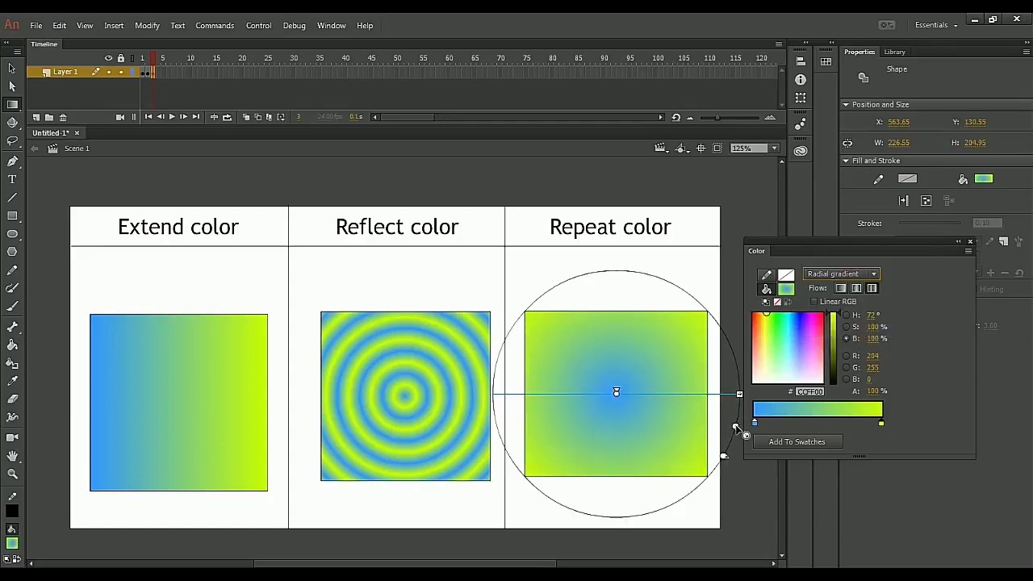
drag(736, 426, 643, 406)
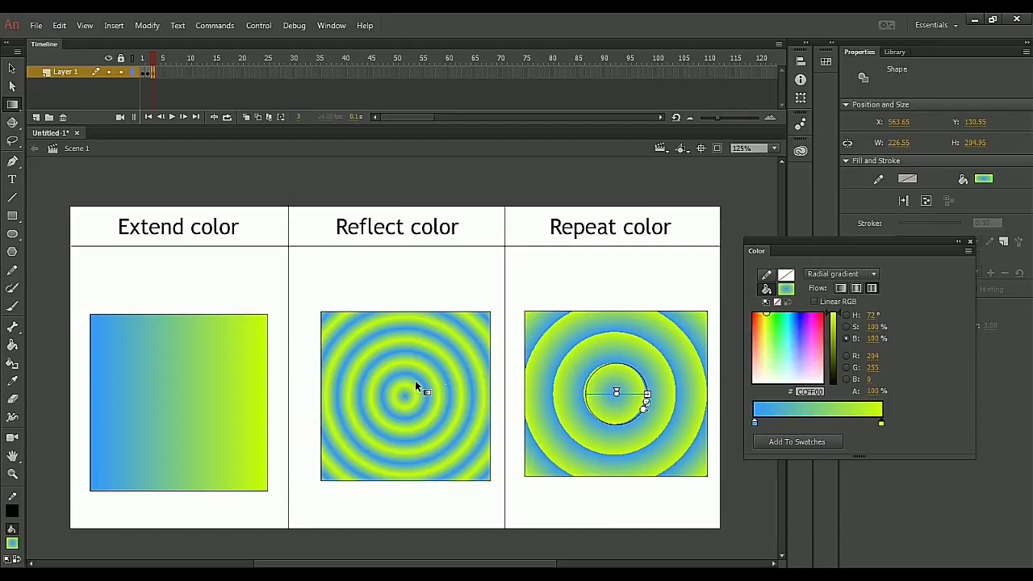
click(603, 292)
Step: Delete the shape with the penguin bitmap fill from frame 1
click(144, 73)
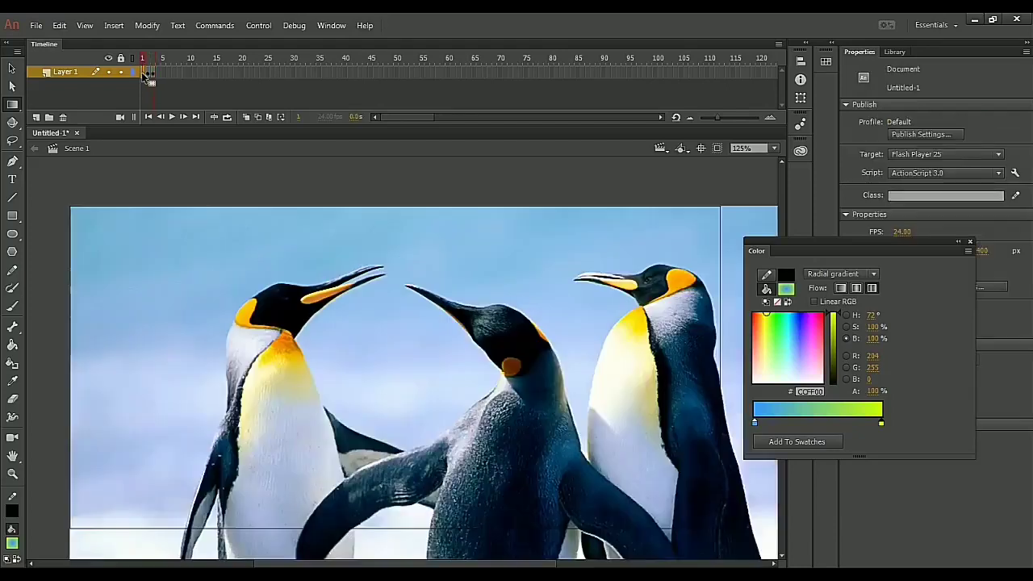
click(473, 372)
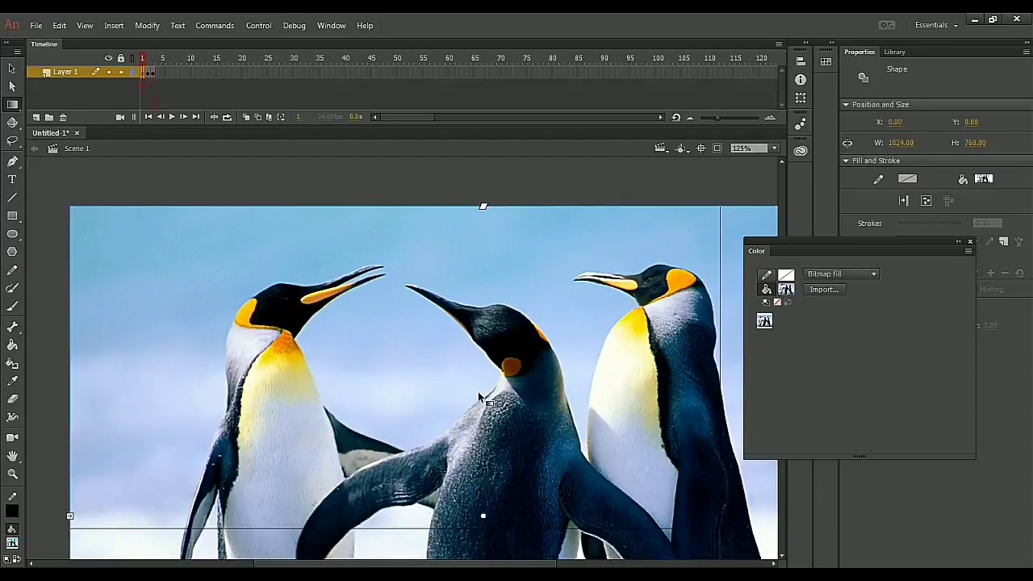
key(Delete)
Step: Set the Rectangle tool's fill to the dark blue swatch 003366 and raise its brightness to 80%
click(12, 215)
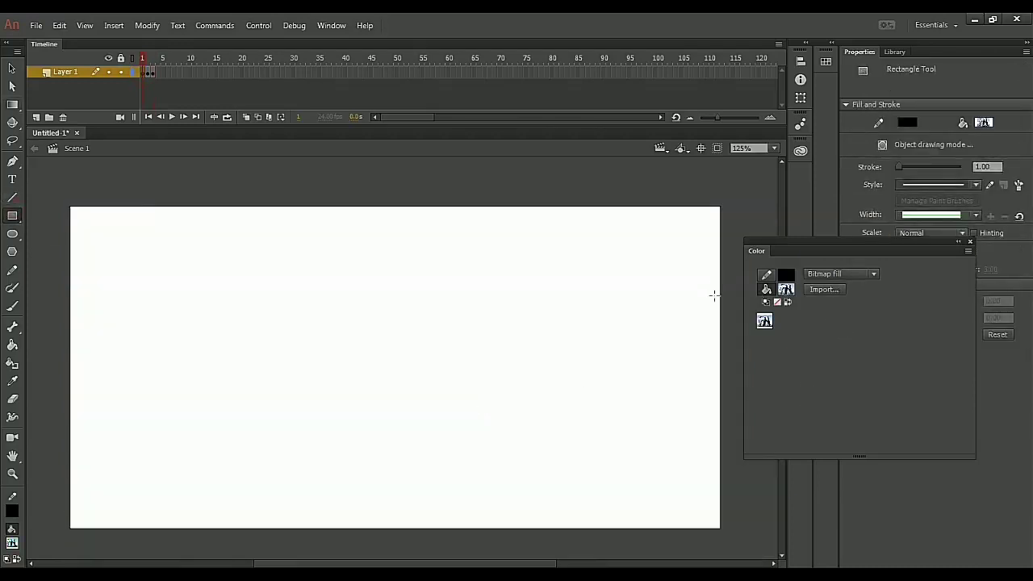
click(786, 289)
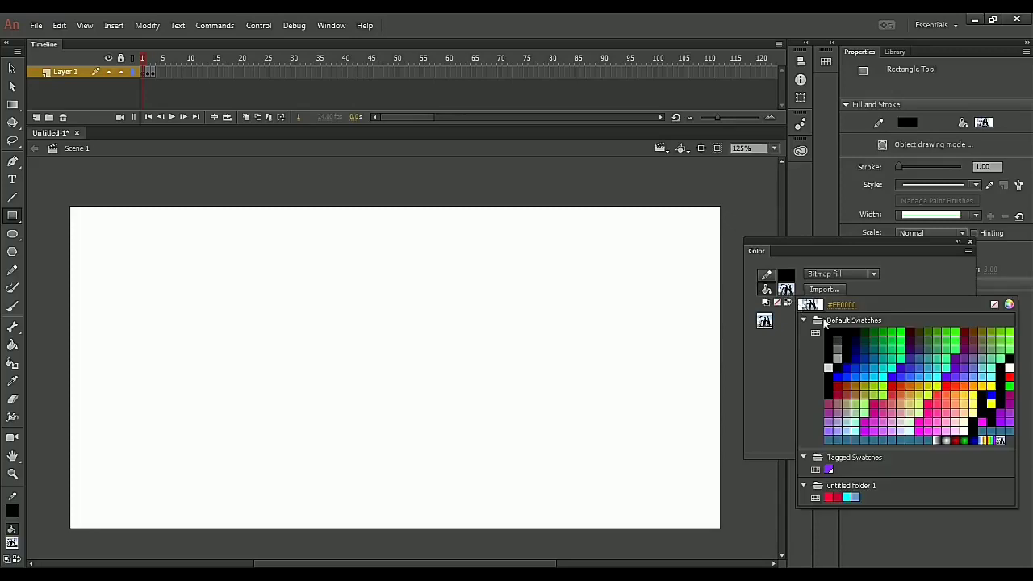
click(865, 353)
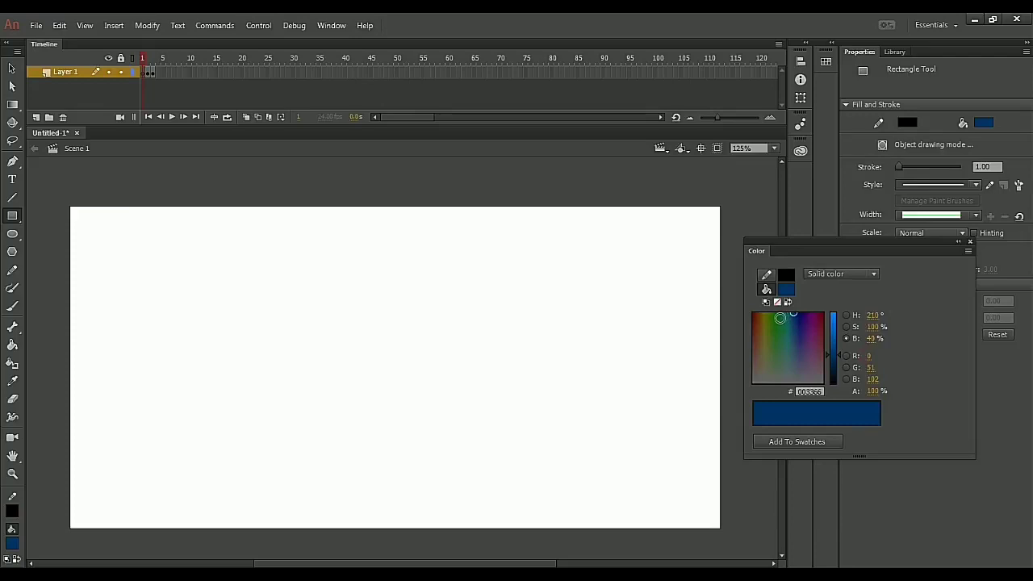
click(787, 292)
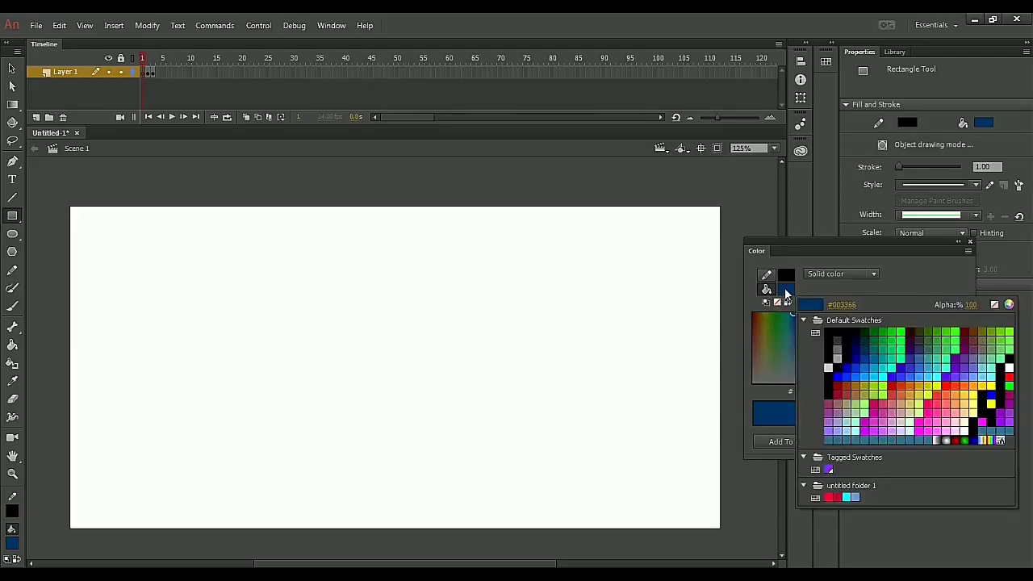
click(787, 294)
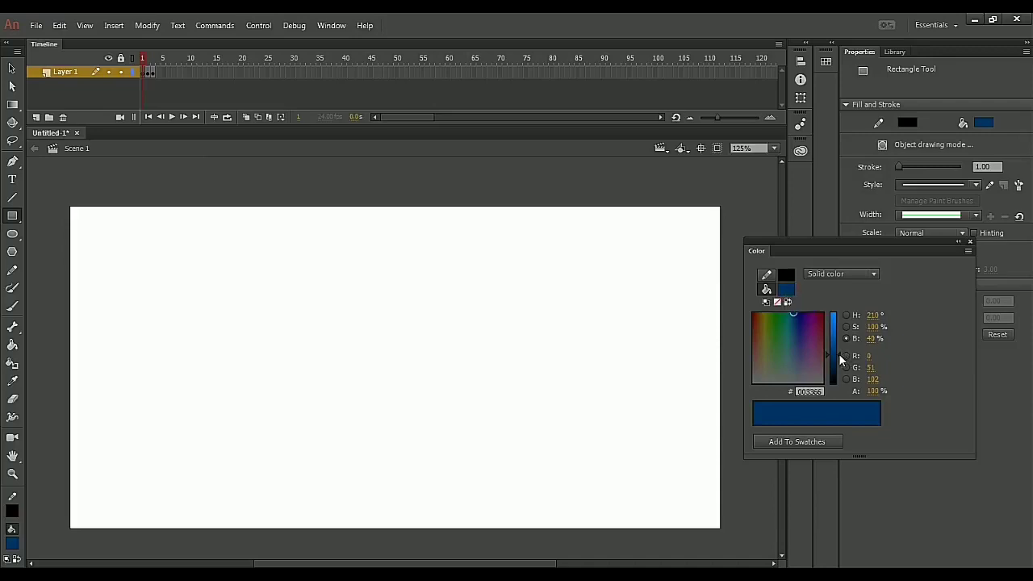
drag(839, 353, 839, 325)
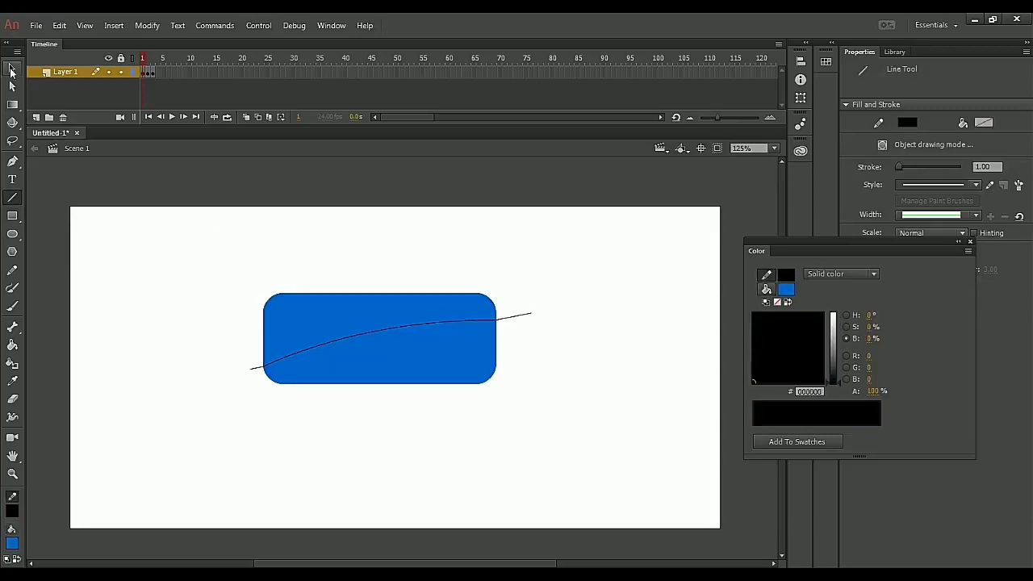
Step: Darken the part of the blue rounded rectangle above the curved line by lowering its fill brightness to 60%
click(12, 69)
click(427, 312)
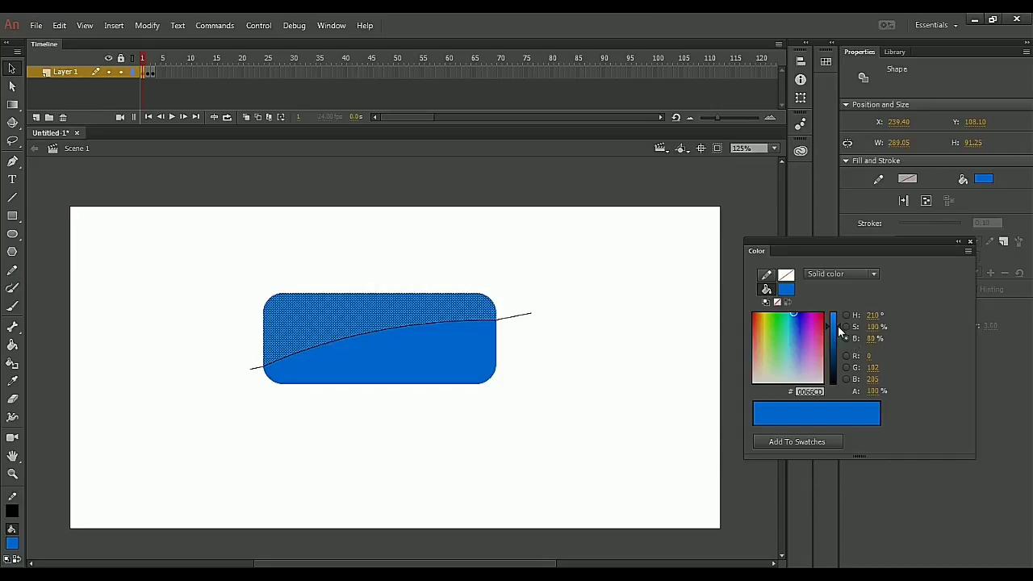
drag(838, 325, 837, 333)
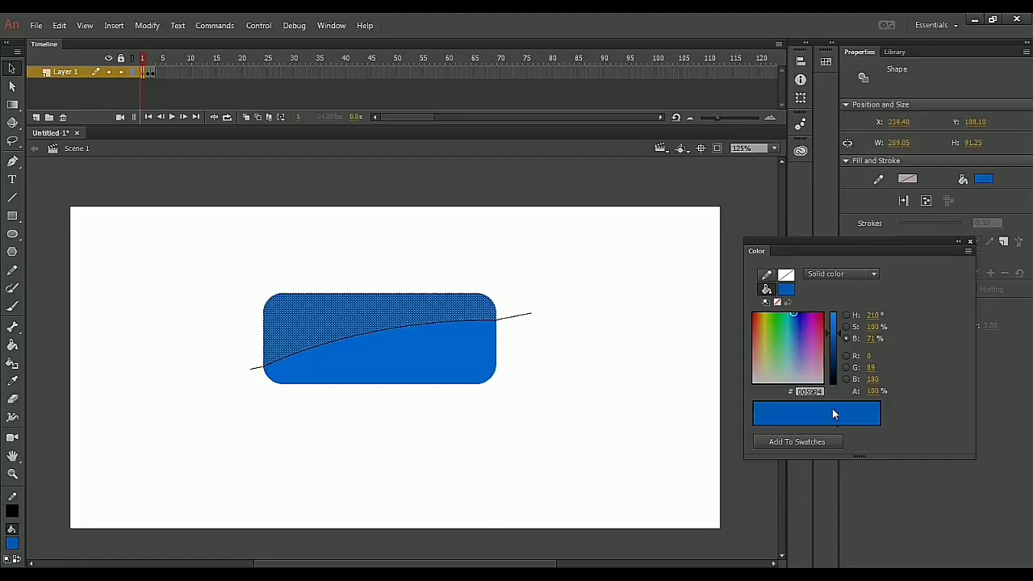
mouse_move(840, 338)
mouse_down()
mouse_move(837, 317)
mouse_move(835, 340)
mouse_up()
Step: Delete the curved line dividing the two blue areas of the rounded rectangle
click(597, 362)
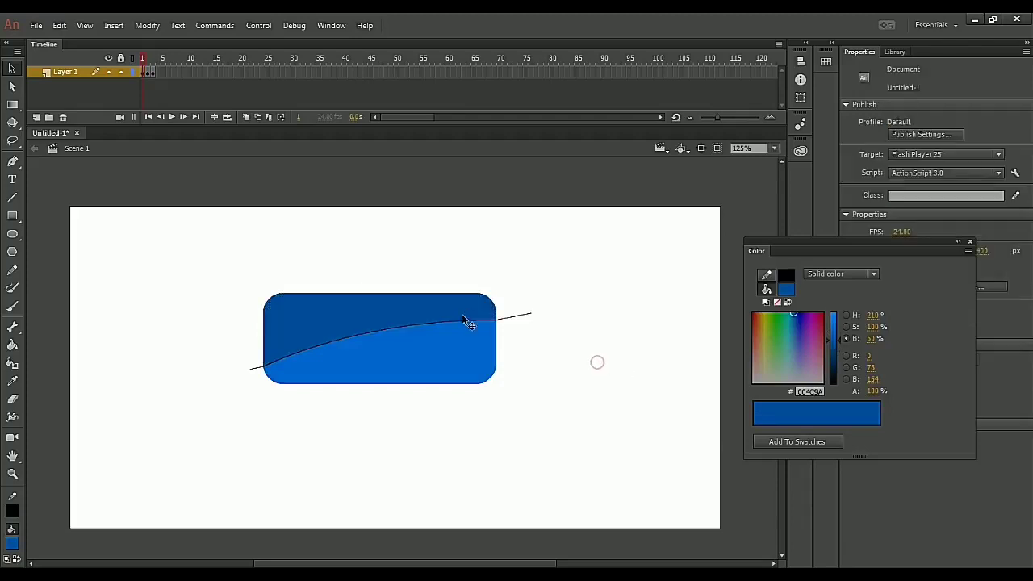
click(471, 322)
key(Delete)
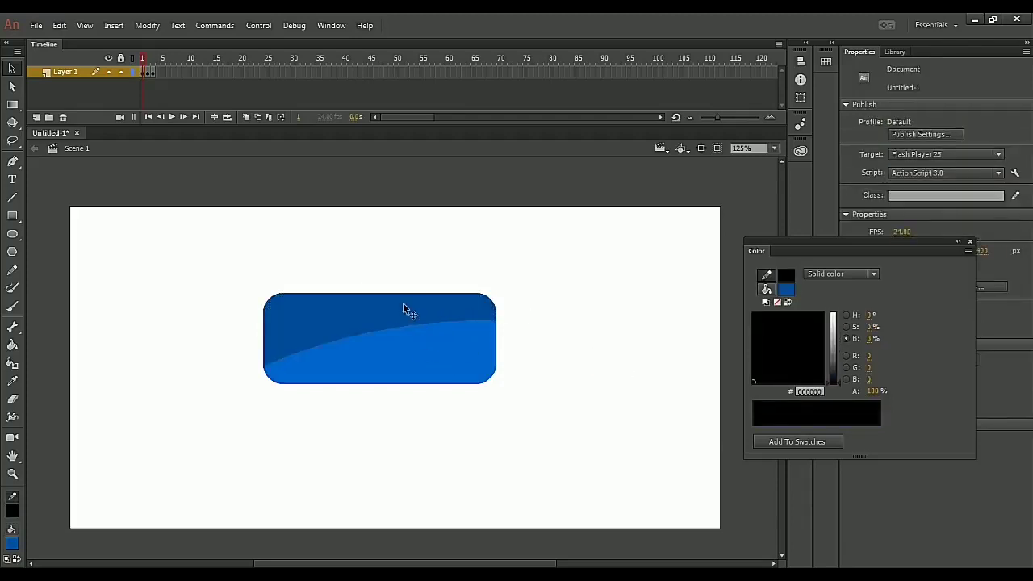
Step: Try varying the red solid fill color by brightness, saturation and hue, including a pale tint at hue 231°
click(845, 339)
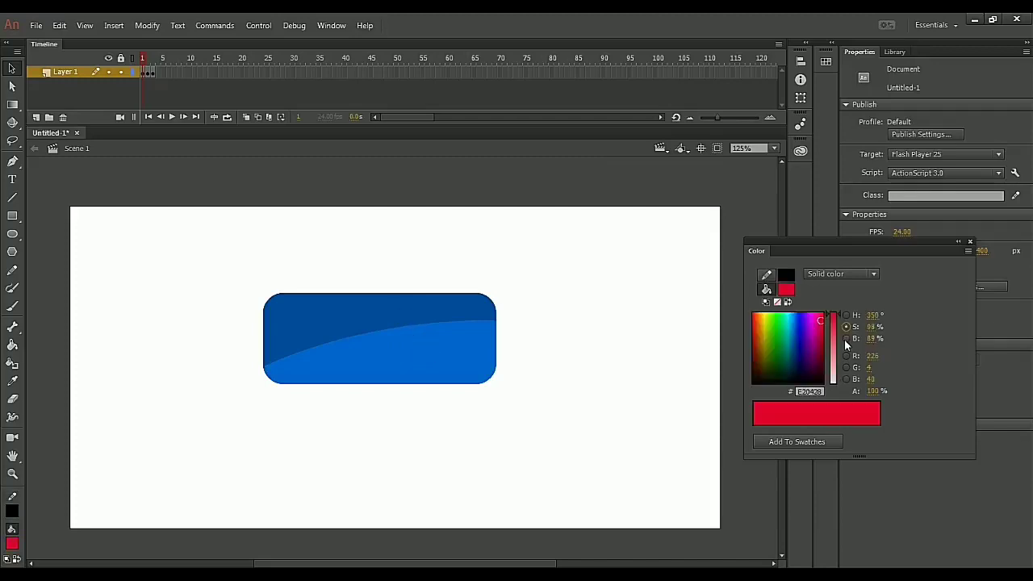
click(833, 346)
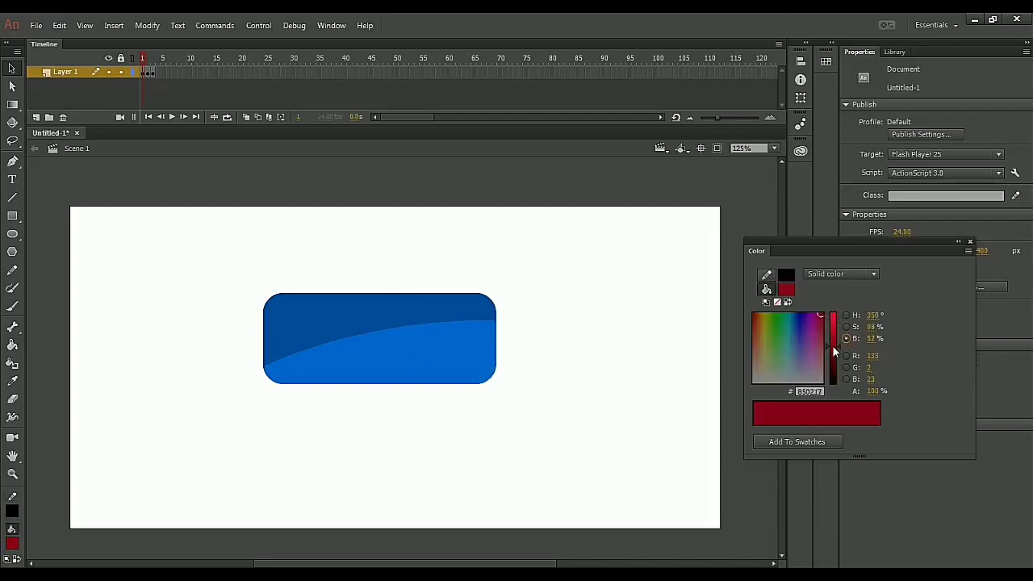
mouse_move(839, 346)
mouse_down()
mouse_move(838, 312)
mouse_move(841, 387)
mouse_move(838, 317)
mouse_move(836, 381)
mouse_move(835, 336)
mouse_up()
click(846, 326)
click(845, 316)
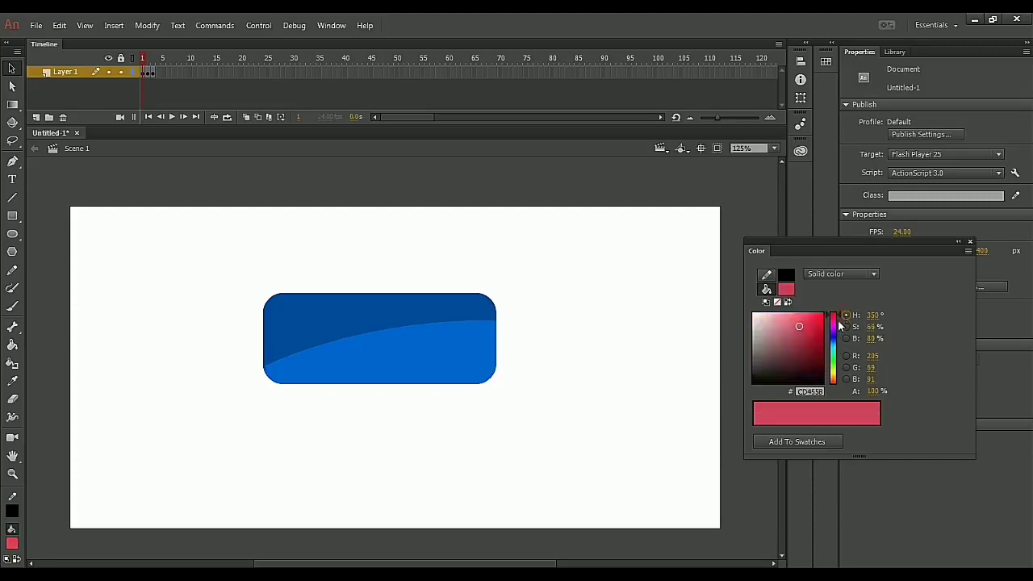
click(837, 323)
mouse_move(837, 323)
mouse_down()
mouse_move(836, 379)
mouse_move(836, 335)
mouse_move(836, 355)
mouse_move(836, 338)
mouse_move(811, 321)
mouse_move(760, 324)
mouse_up()
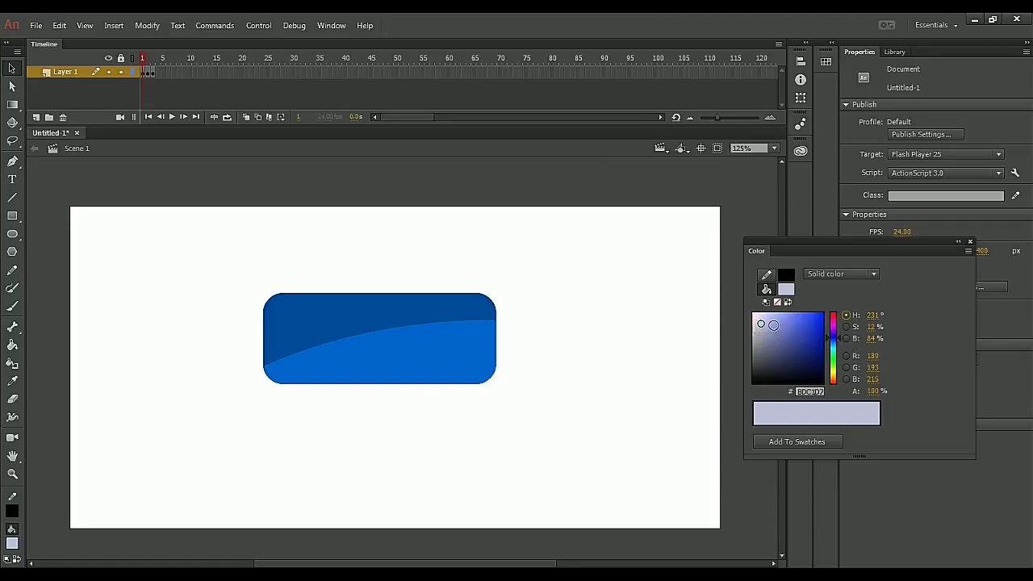
mouse_move(760, 324)
mouse_down()
mouse_move(786, 336)
mouse_move(782, 358)
mouse_move(799, 314)
mouse_move(803, 349)
mouse_move(771, 329)
mouse_move(802, 325)
mouse_move(836, 361)
mouse_up()
Step: Vary the fill color through the blue, green and red channels and settle on the brown 998677
click(845, 378)
click(800, 332)
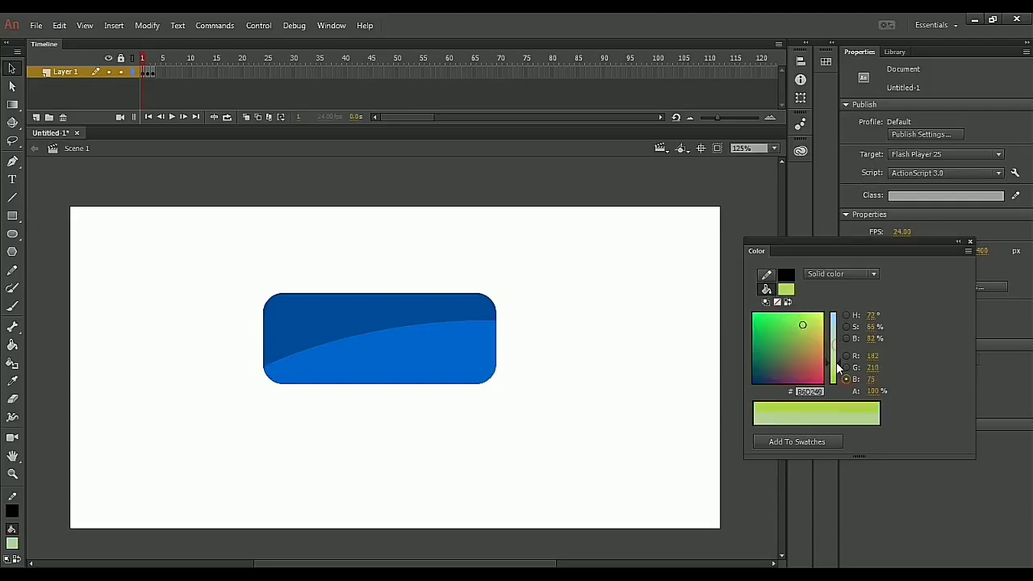
click(845, 367)
click(845, 356)
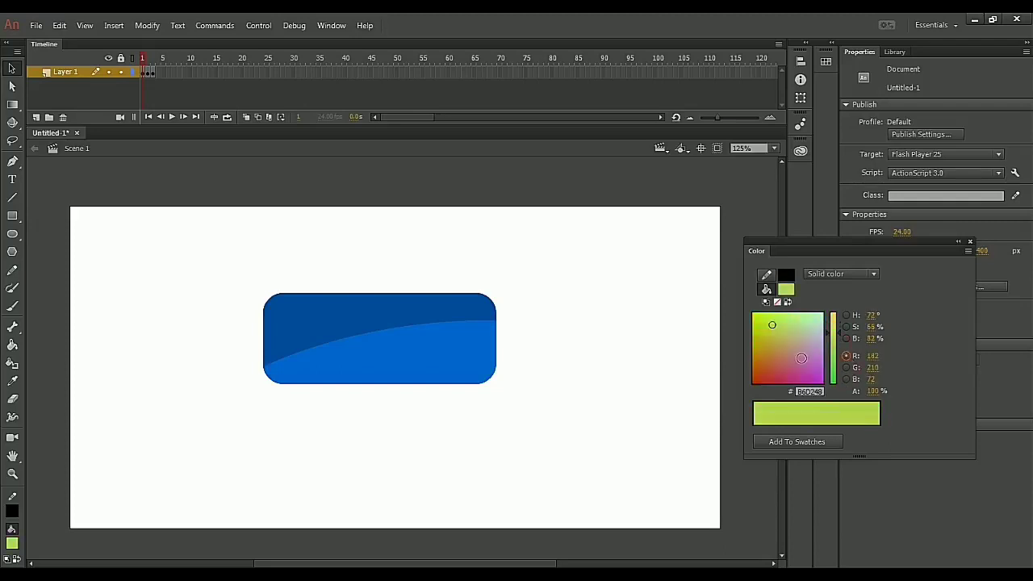
click(802, 358)
mouse_move(836, 334)
mouse_down()
mouse_move(836, 351)
mouse_move(789, 344)
mouse_up()
drag(877, 367, 924, 368)
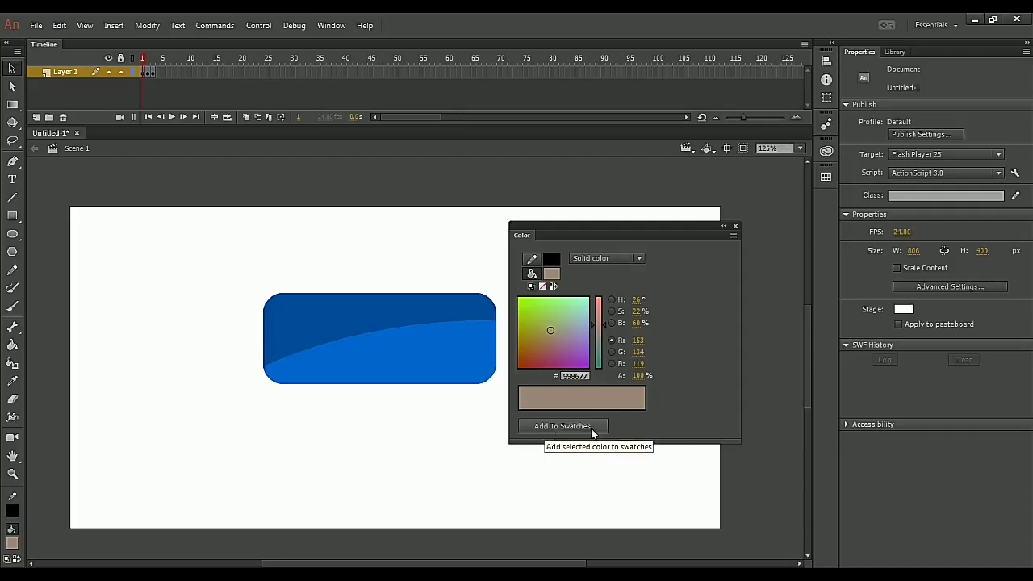
Step: Open the Swatches panel and float it beside the Color panel
click(826, 178)
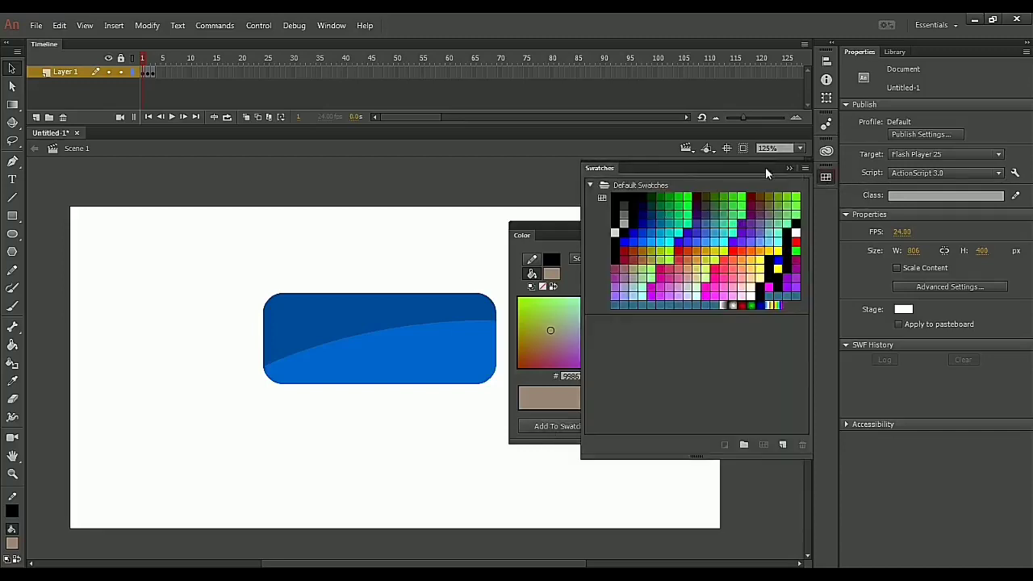
drag(765, 167, 500, 231)
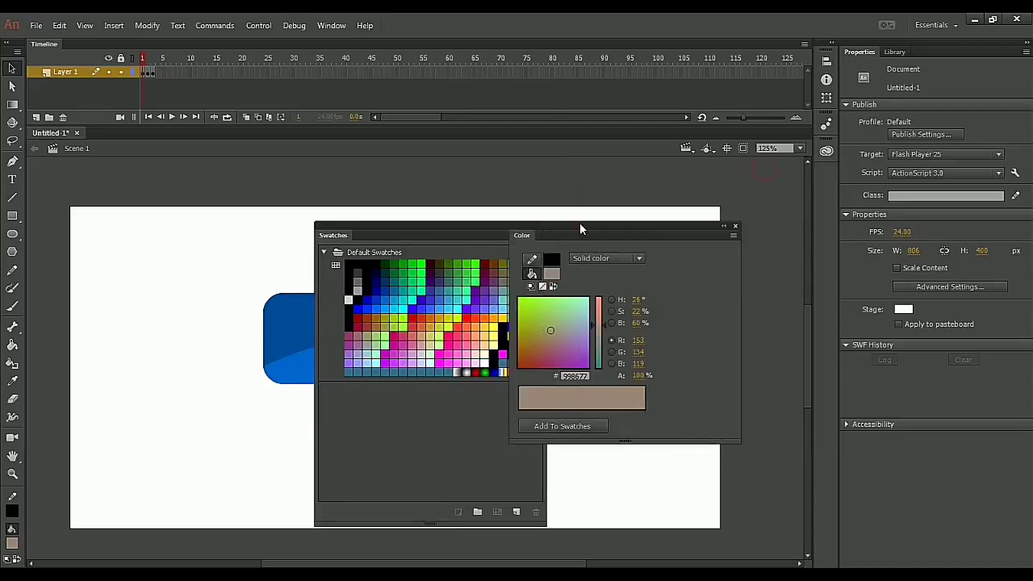
Step: Convert the magenta FF00FF swatch to a tagged swatch, removing the hex code from the end of its name
drag(580, 226, 620, 223)
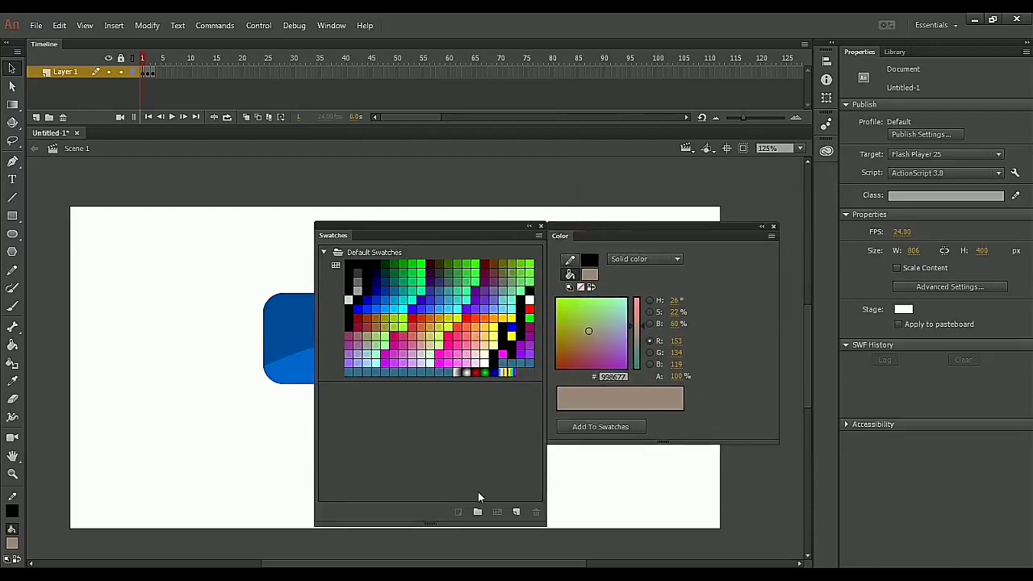
click(436, 363)
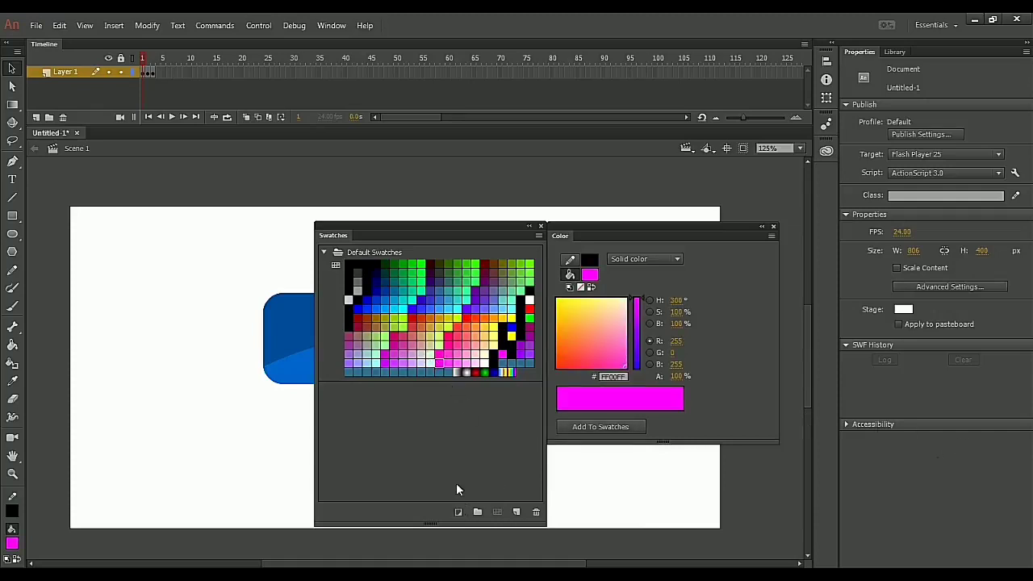
click(459, 513)
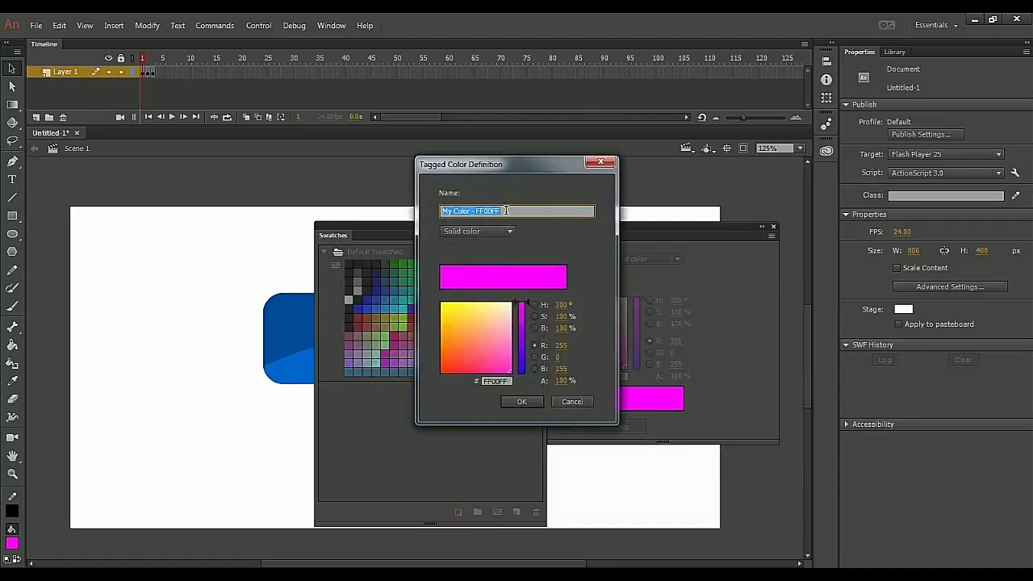
drag(502, 211, 471, 211)
key(BackSpace)
click(528, 401)
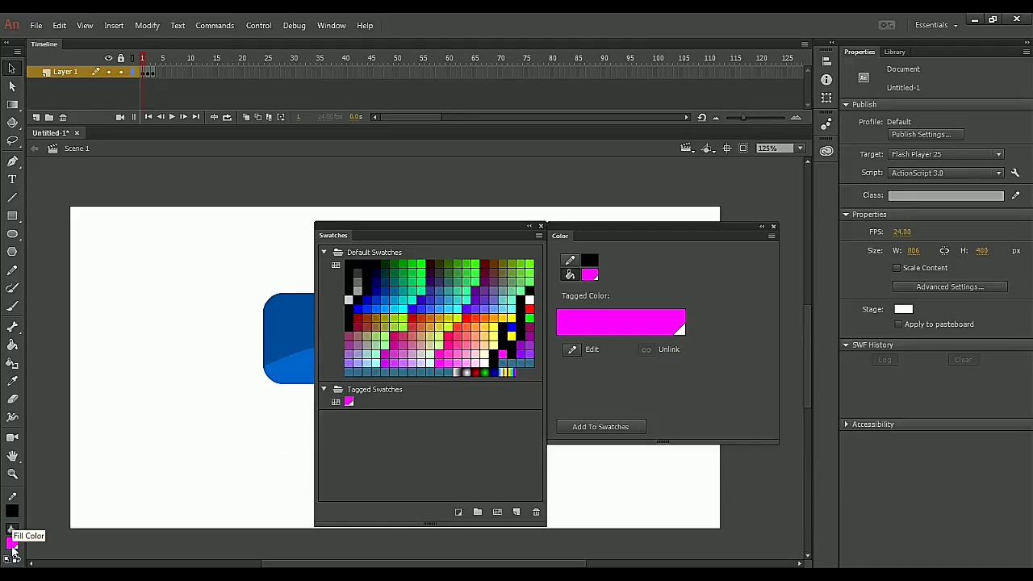
Step: Create a new swatch folder, expand it, and move light grey, dusty pink and orange default swatches into it
click(478, 512)
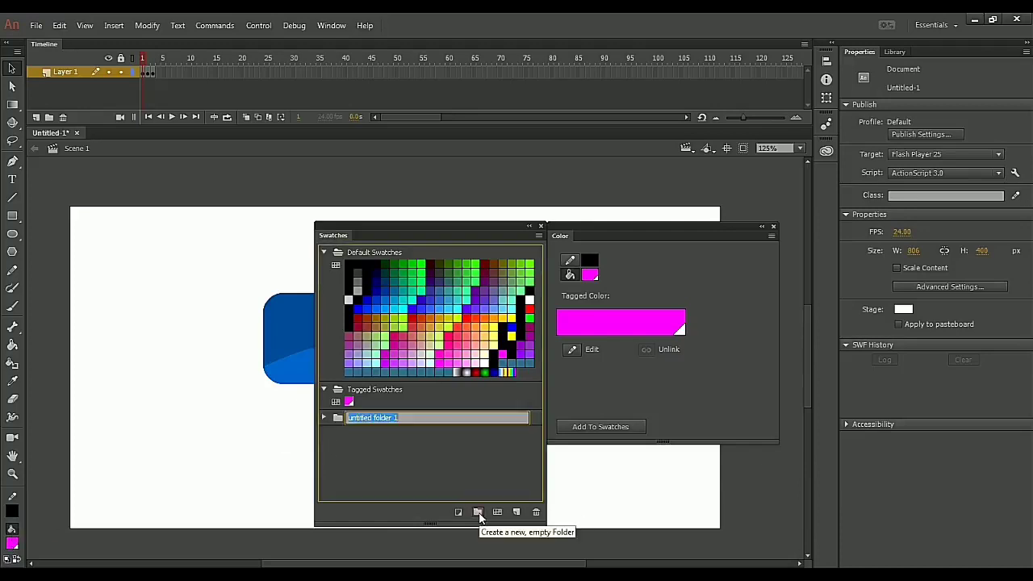
click(324, 417)
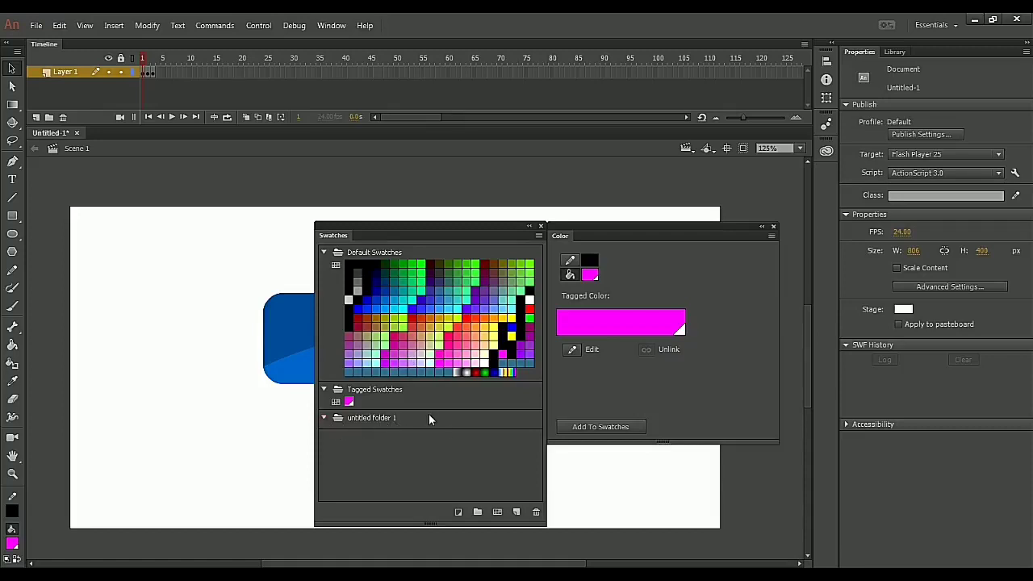
drag(420, 361, 370, 422)
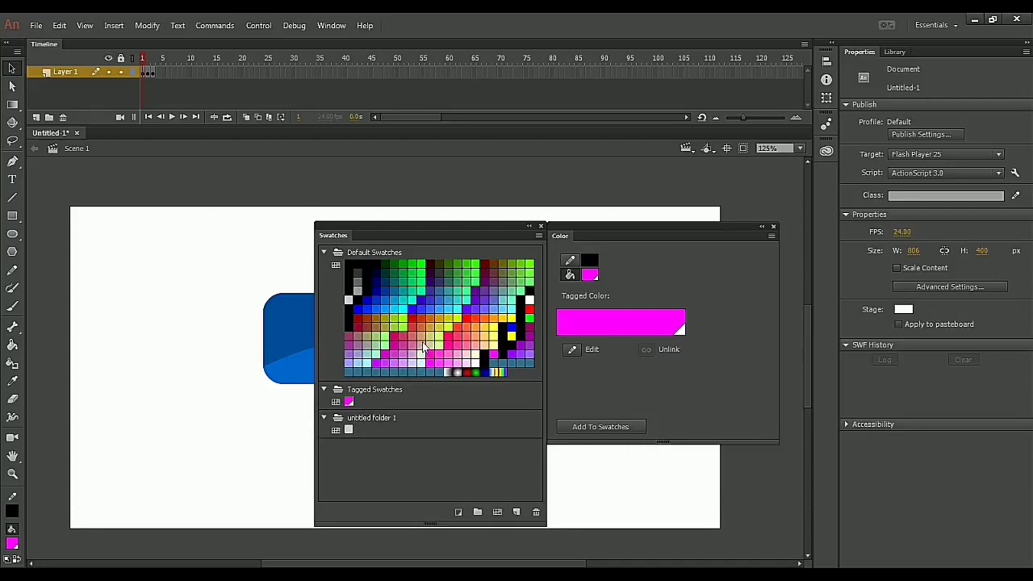
mouse_move(420, 346)
mouse_down()
mouse_move(426, 378)
mouse_move(361, 431)
mouse_up()
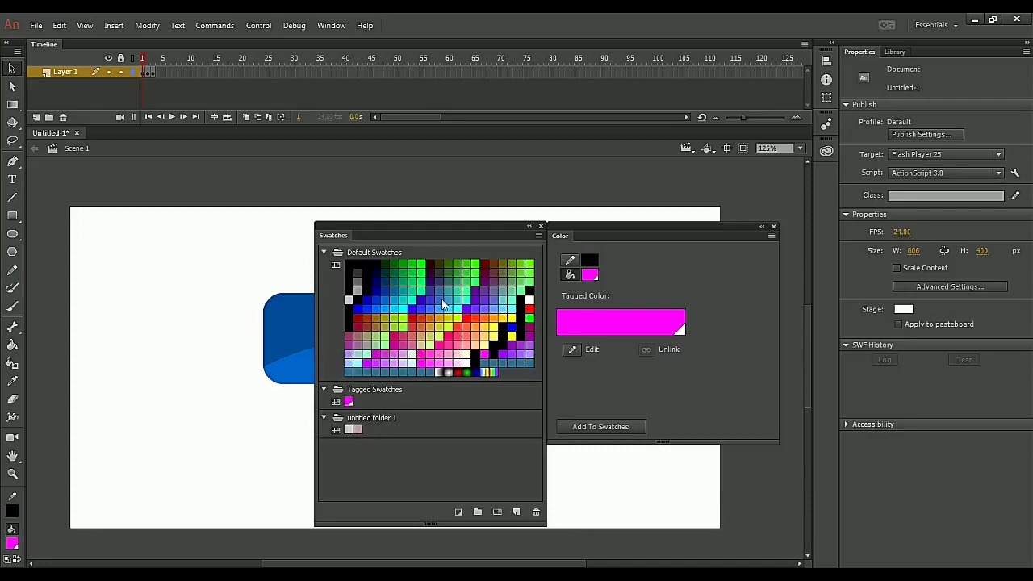
drag(466, 331, 375, 432)
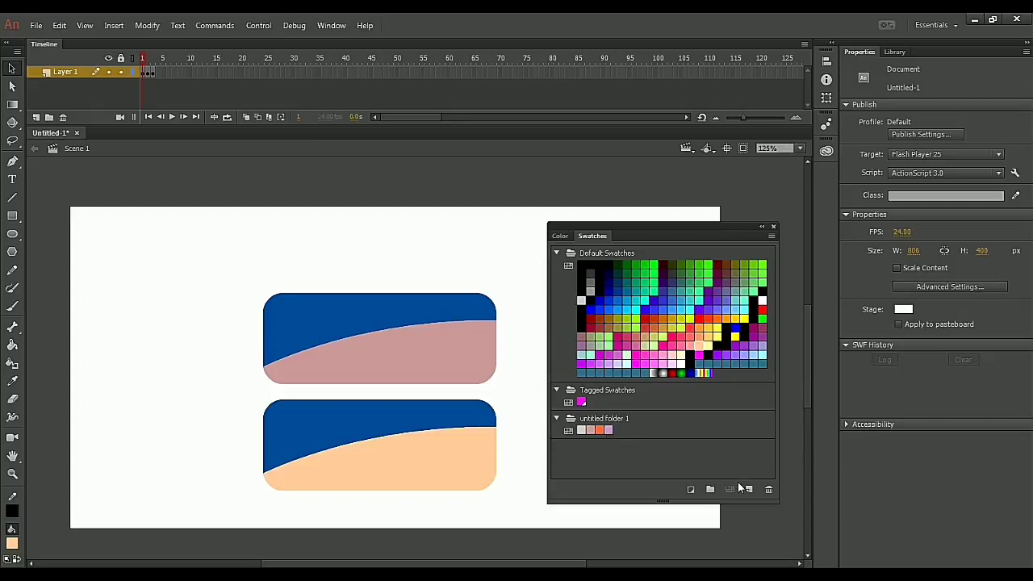
Step: Choose the rainbow linear gradient swatch as the fill, add duplicates of it to the swatches, and delete the added copies
click(708, 374)
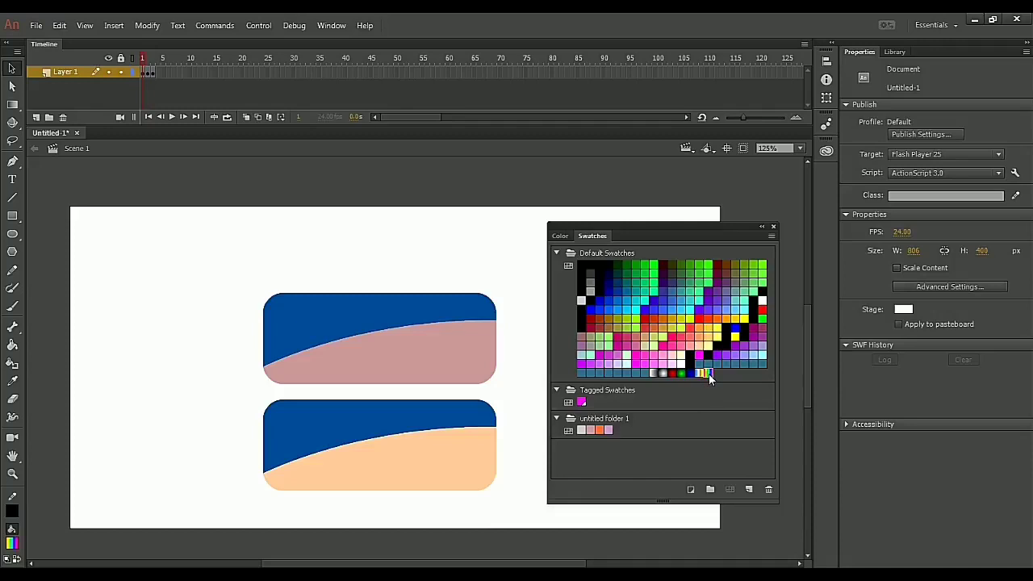
click(750, 489)
click(750, 489)
click(769, 491)
click(769, 491)
click(770, 490)
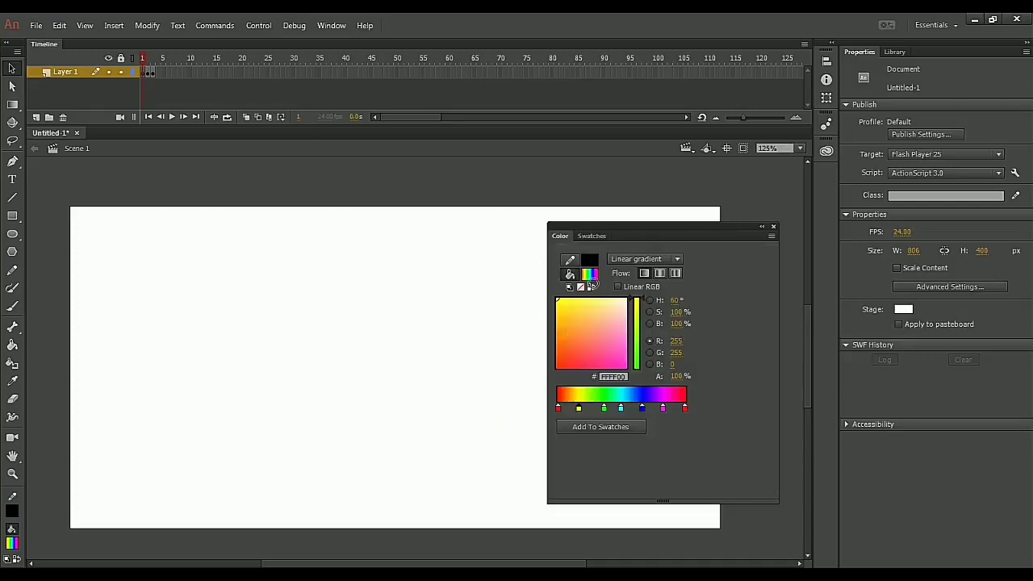
Step: Draw a rounded rectangle about 407 by 102 px with the rainbow gradient fill on the empty stage
click(12, 215)
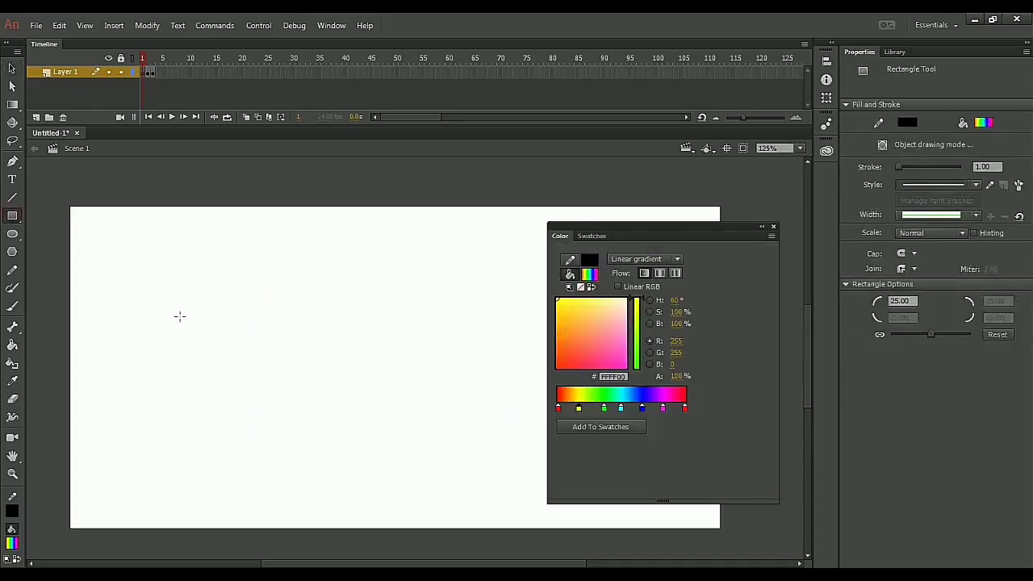
mouse_move(180, 315)
mouse_down()
mouse_move(392, 398)
mouse_move(507, 399)
mouse_up()
click(12, 68)
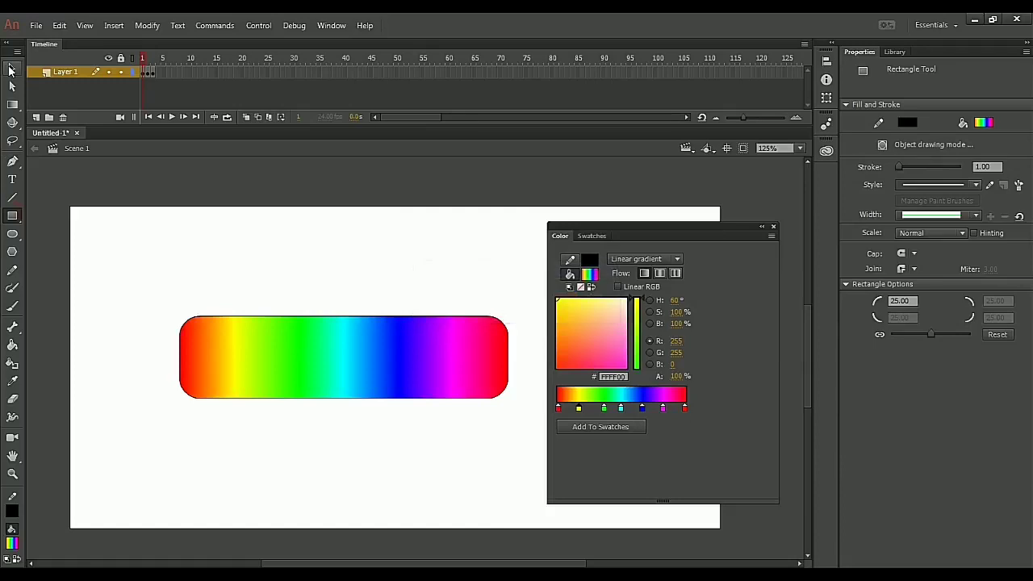
Step: Remove the yellow, green and cyan color stops from the rounded rectangle's gradient fill
click(214, 360)
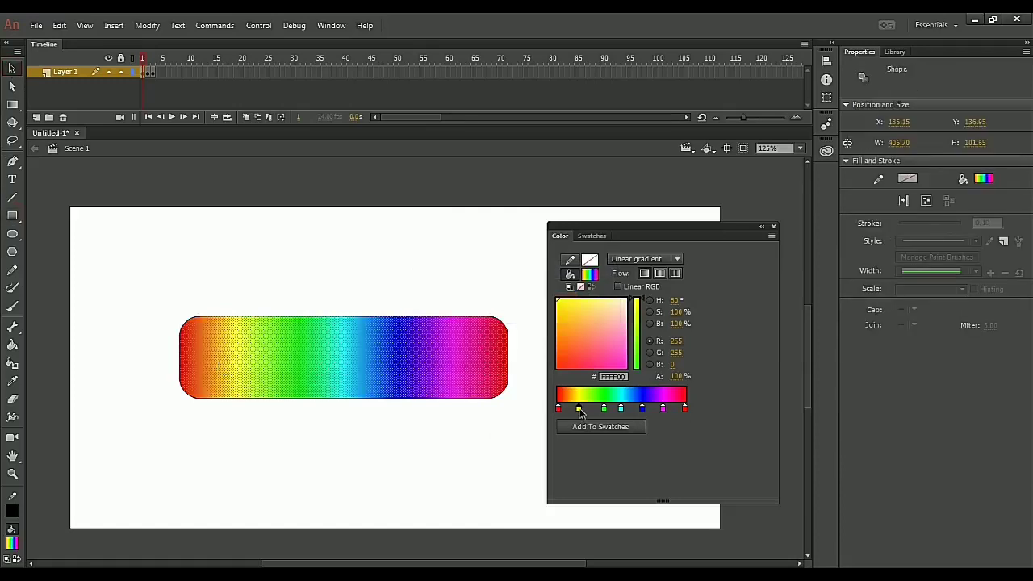
drag(578, 409, 574, 443)
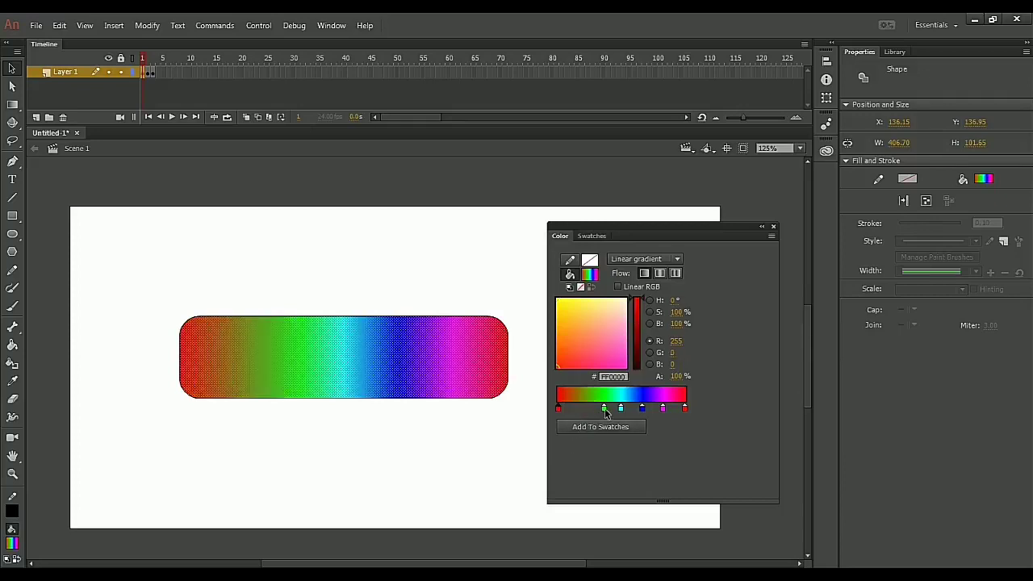
drag(603, 409, 624, 444)
drag(620, 406, 629, 445)
click(640, 406)
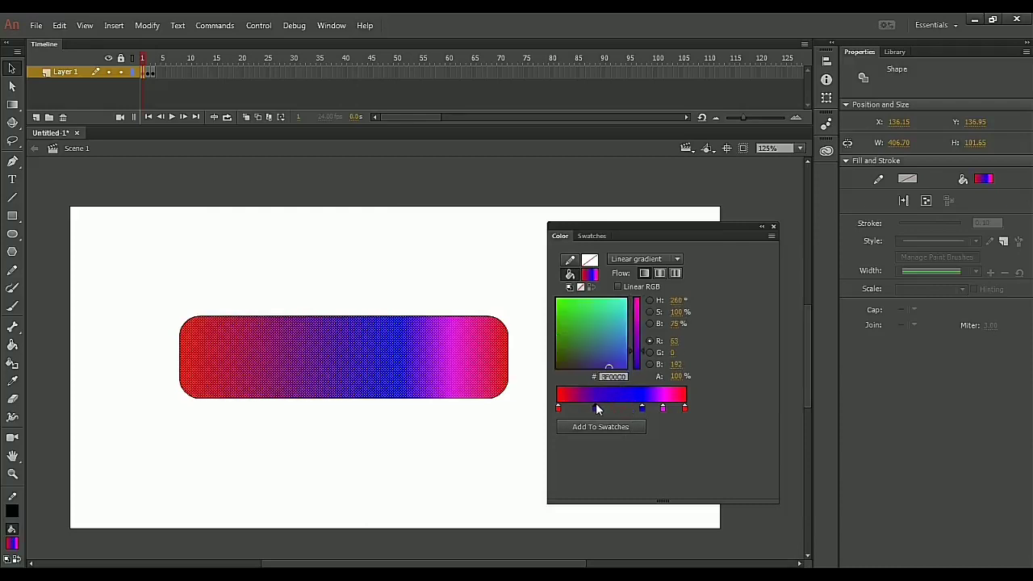
Step: Add a violet-blue 3F00C0 stop and another stop between it and the blue one, setting the latter to turquoise 33FFCC
click(596, 406)
click(557, 407)
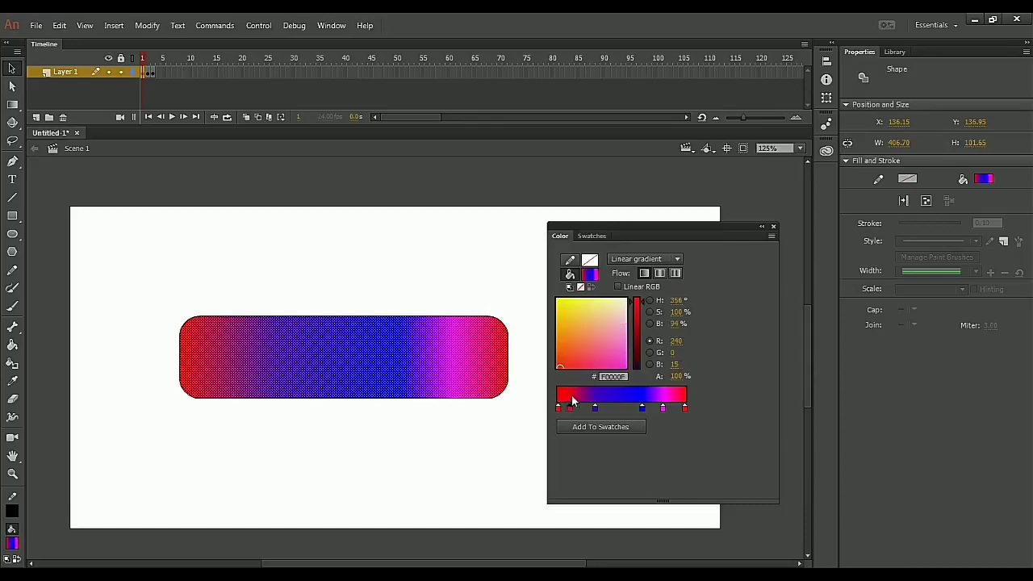
click(598, 408)
click(622, 406)
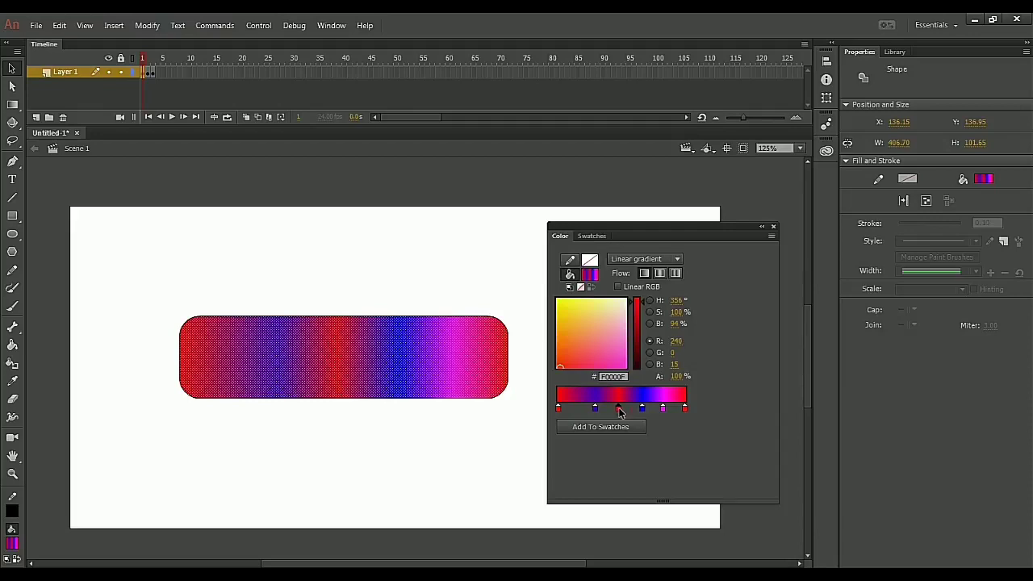
double_click(619, 408)
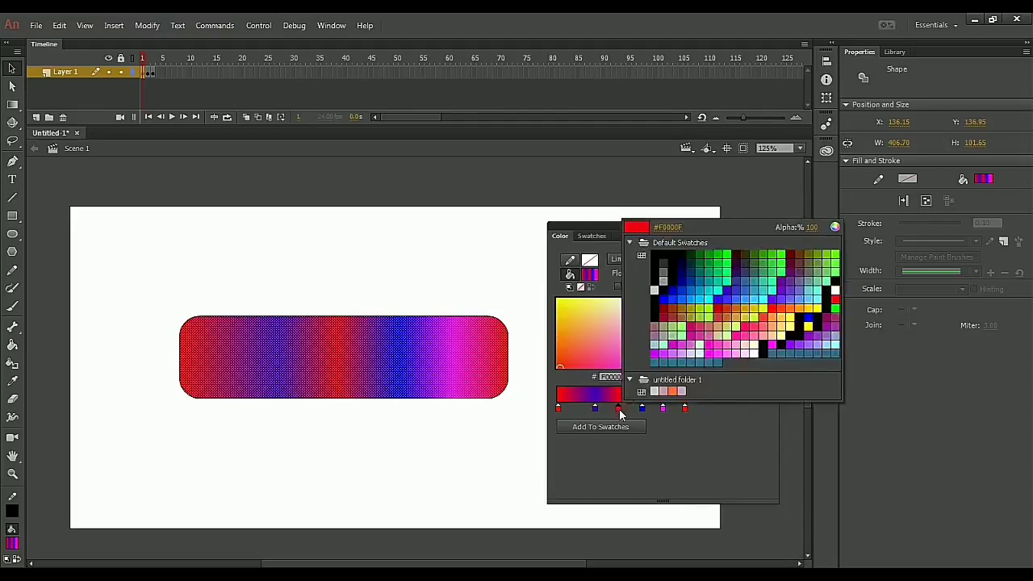
click(772, 288)
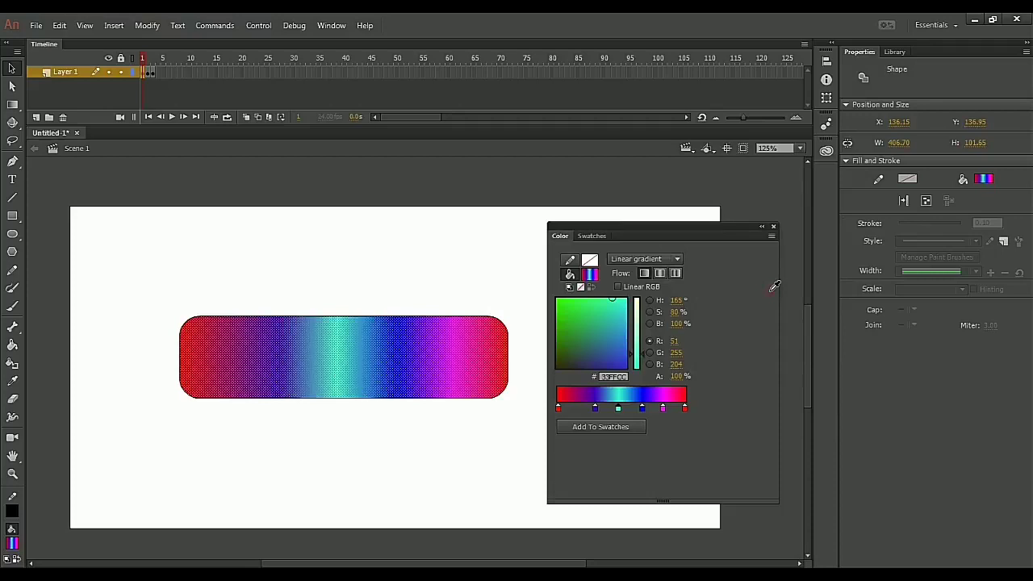
Step: Delete the entire black outline around the gradient-filled rounded rectangle
click(479, 420)
double_click(478, 398)
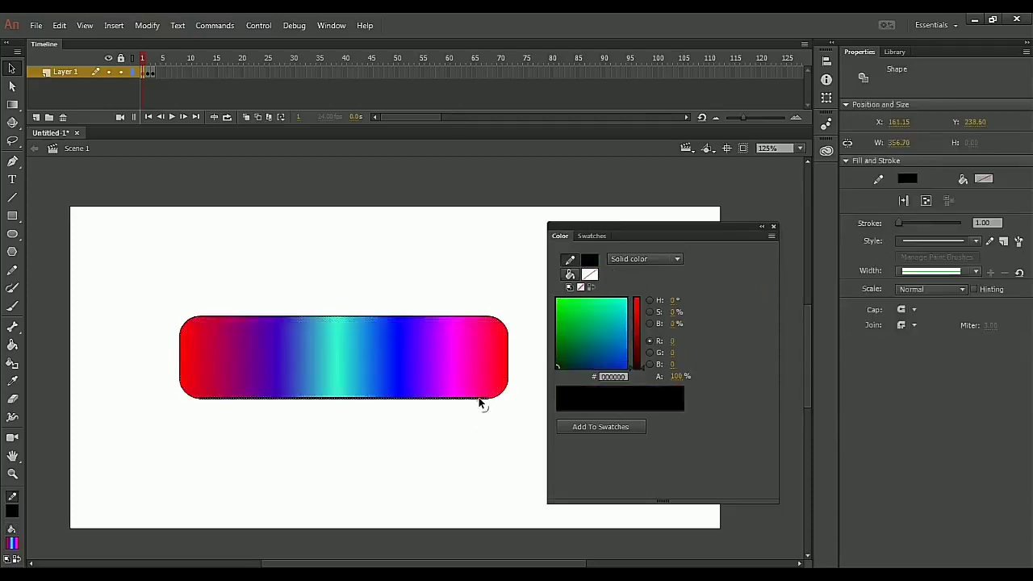
click(471, 395)
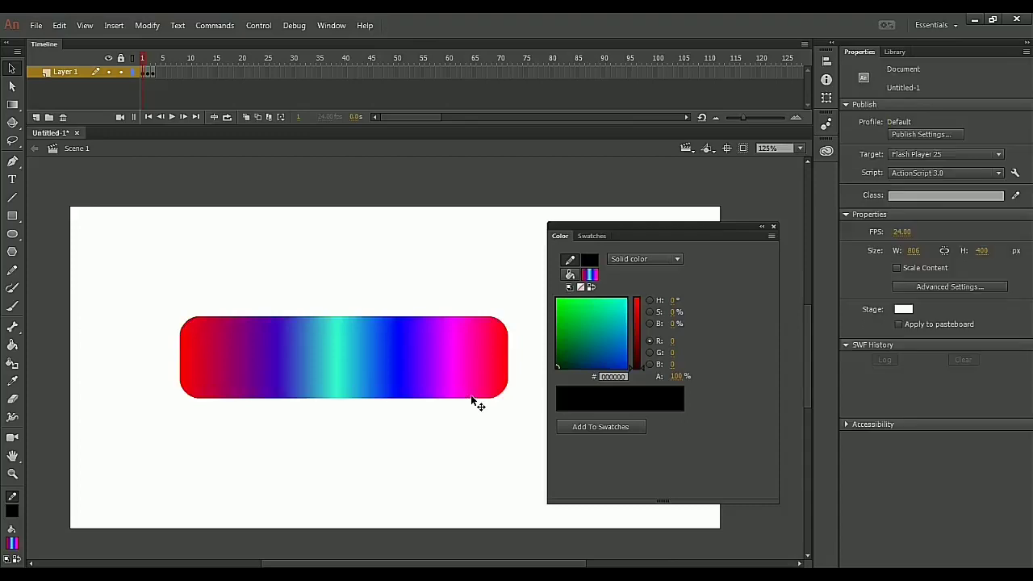